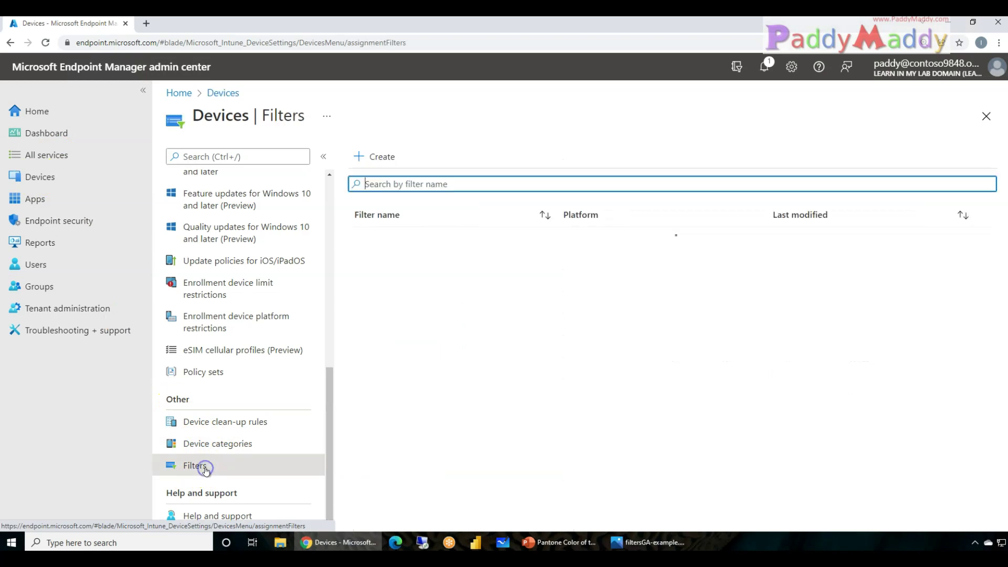
Step: Start a new filter named "BYOD - Android Users" with the description "All BYOD - Android Users devices"
click(382, 157)
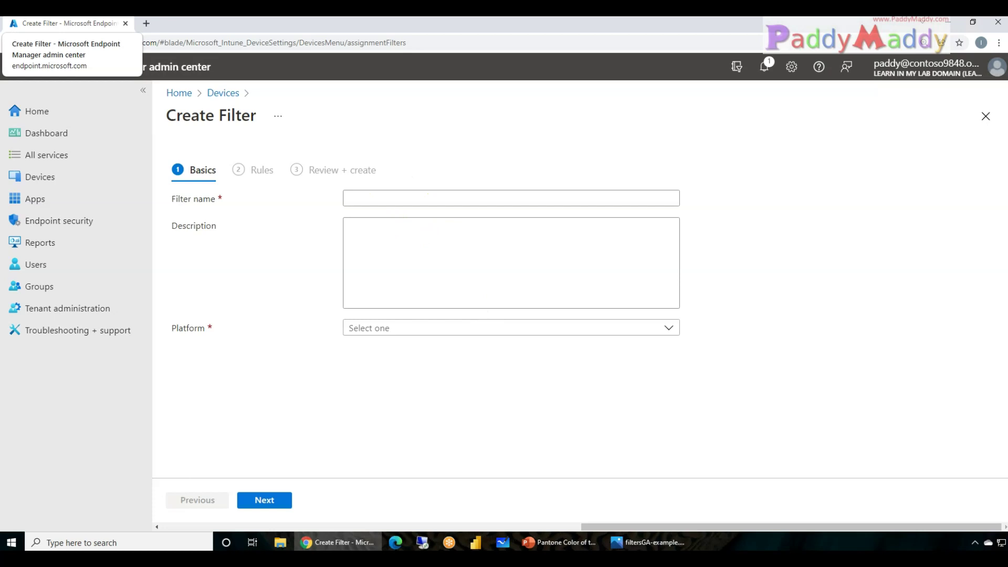
click(411, 196)
text(BYOD - Android Users)
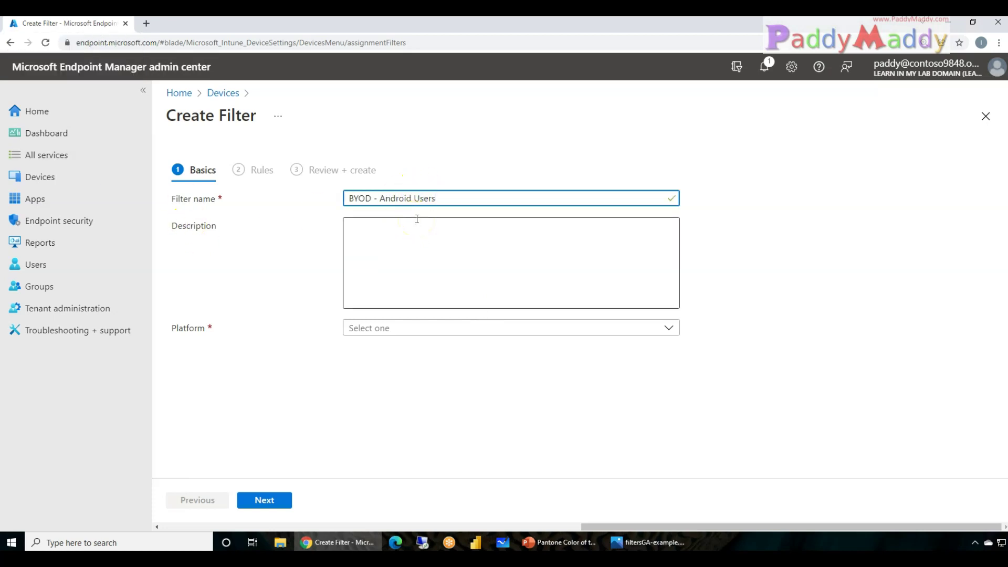
drag(398, 200, 487, 210)
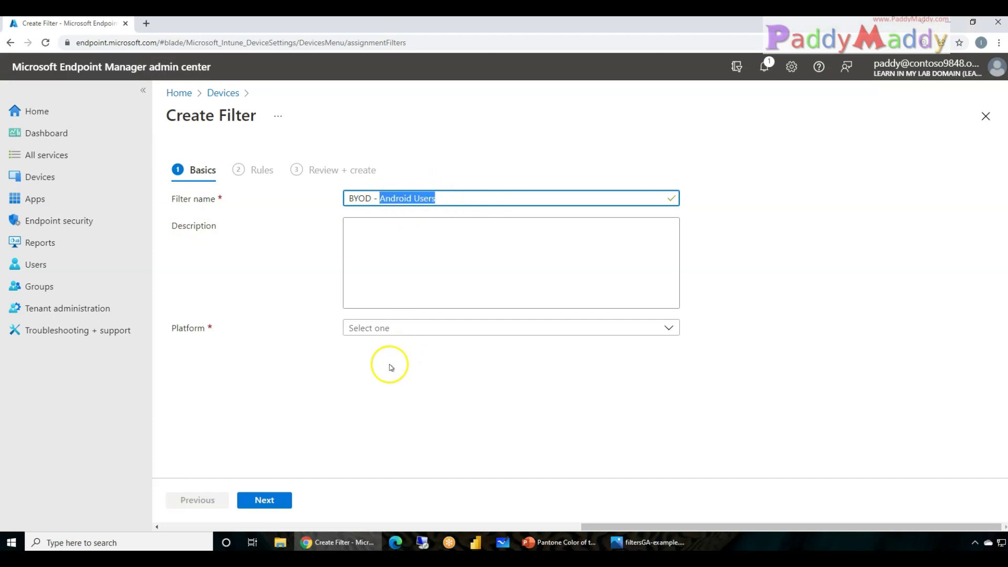
drag(443, 198, 320, 193)
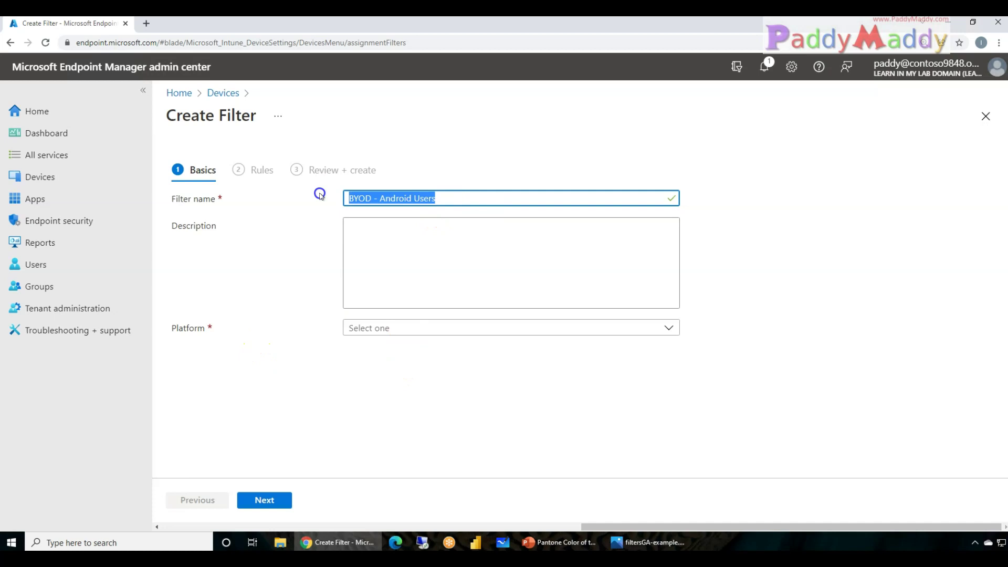
click(261, 330)
click(406, 260)
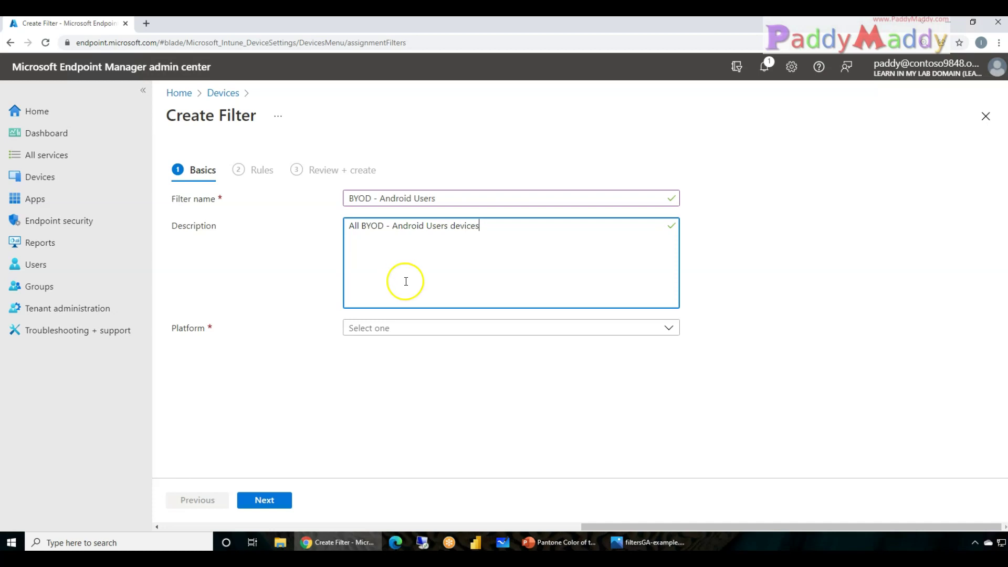
Step: Set the filter's platform to Android Enterprise and proceed to its rules
click(207, 330)
click(428, 329)
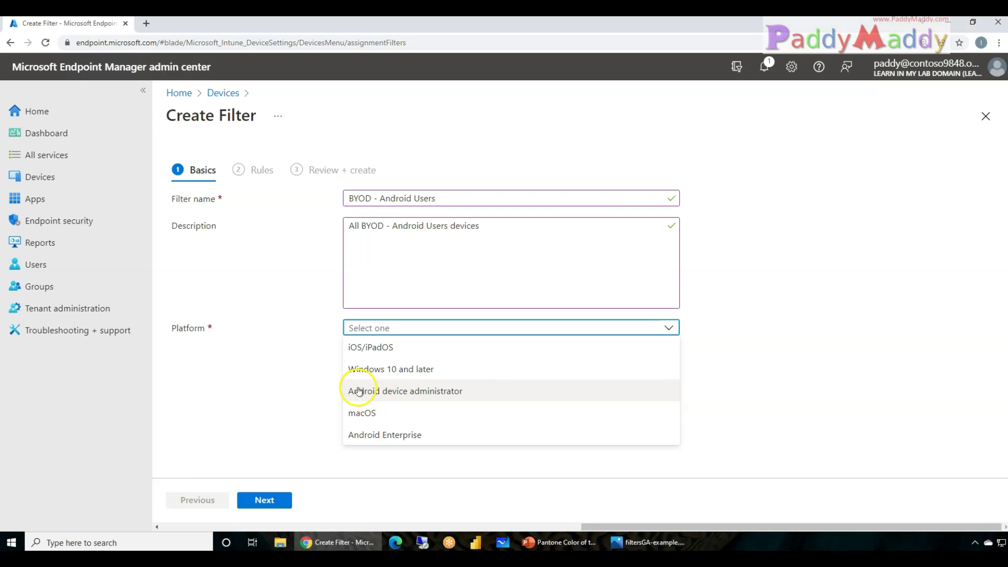
click(426, 437)
click(268, 499)
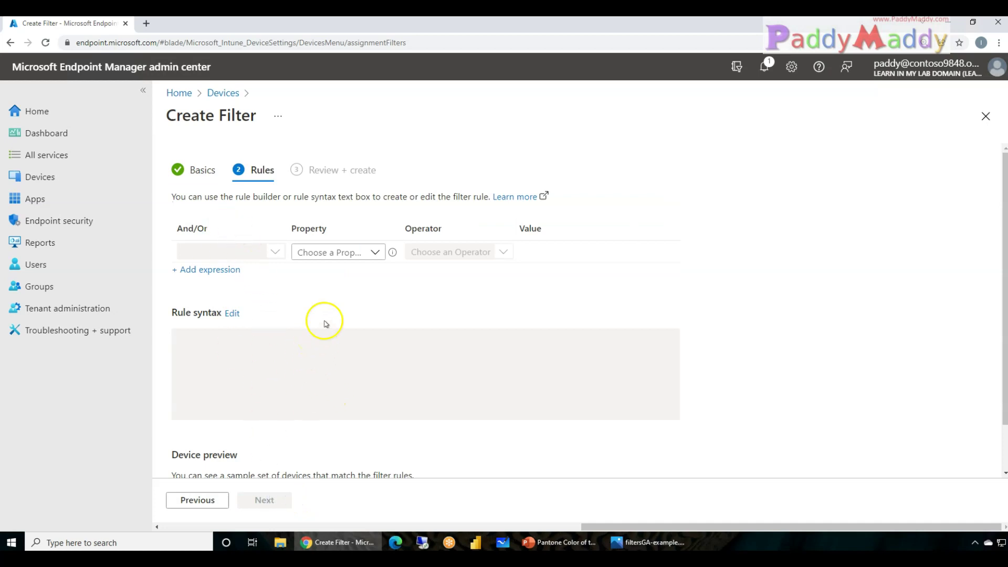
Step: Build a rule expression where deviceOwnership Equals Personal and copy the resulting rule syntax
click(373, 253)
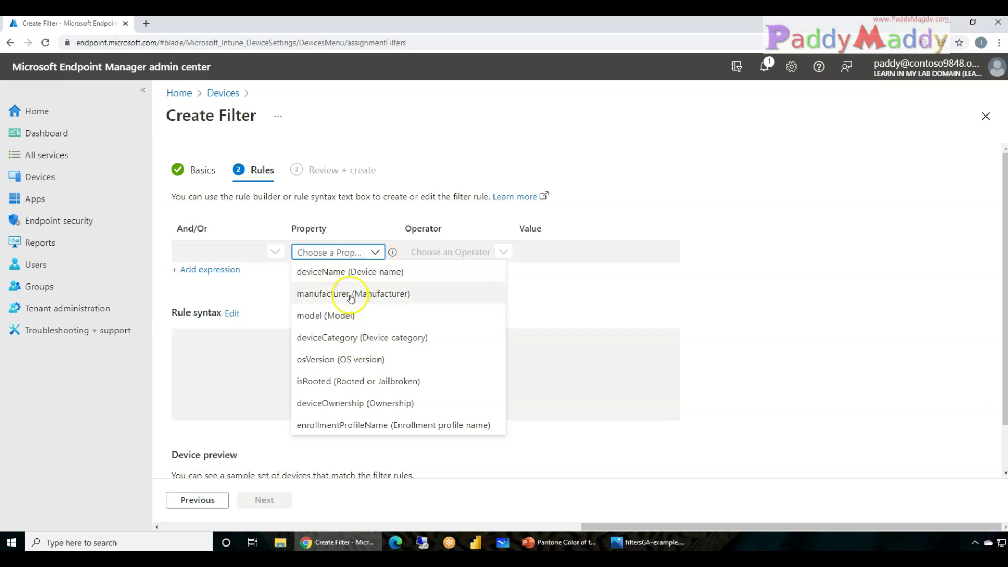
click(337, 404)
click(499, 253)
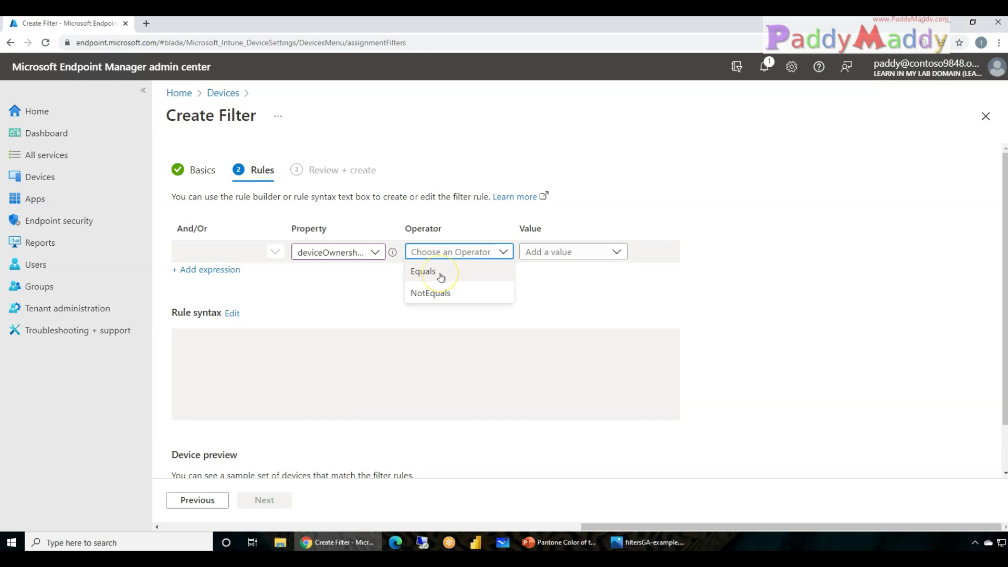
click(441, 274)
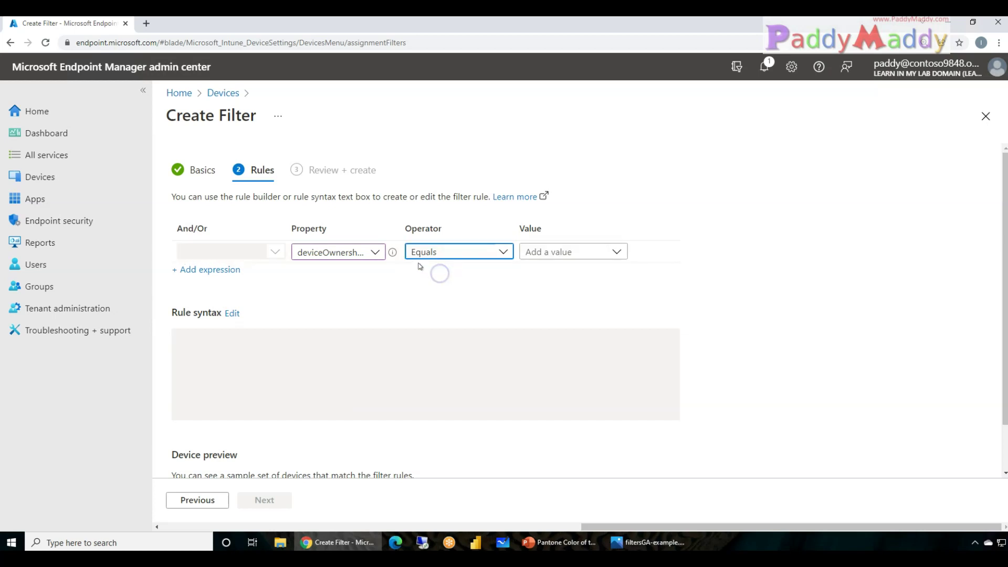
click(589, 257)
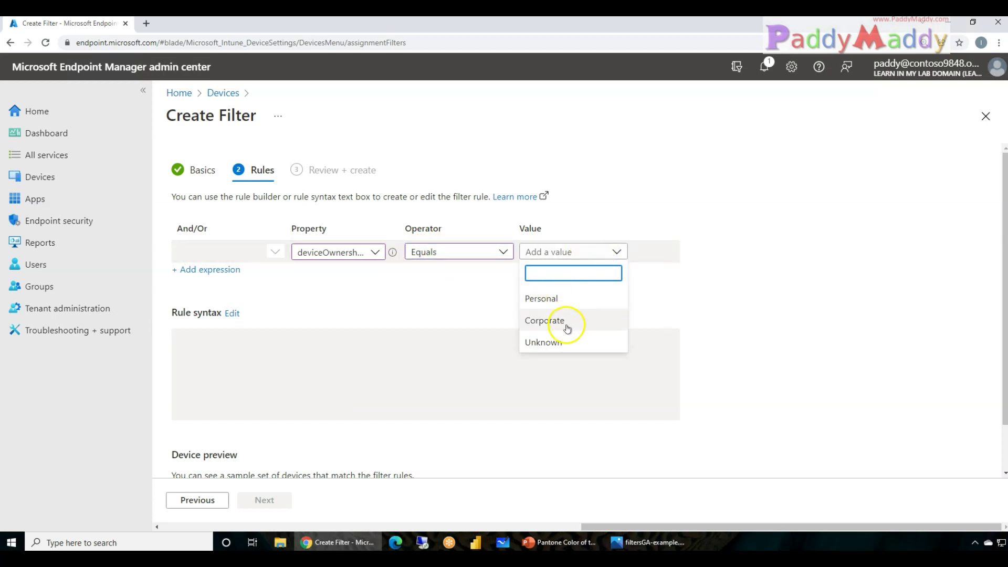
click(551, 297)
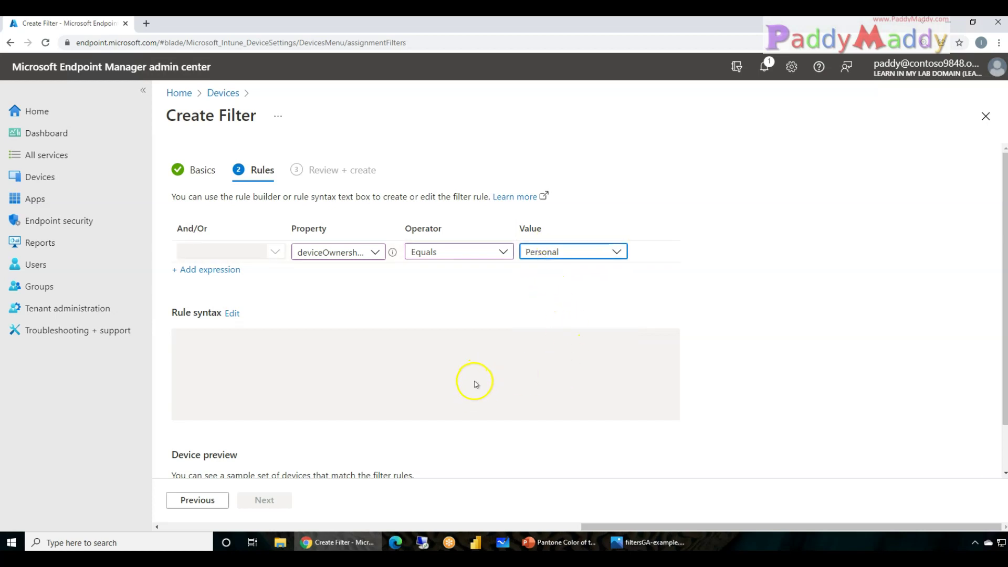
mouse_move(190, 342)
mouse_down()
mouse_move(319, 347)
mouse_move(176, 346)
mouse_up()
key(ctrl+c)
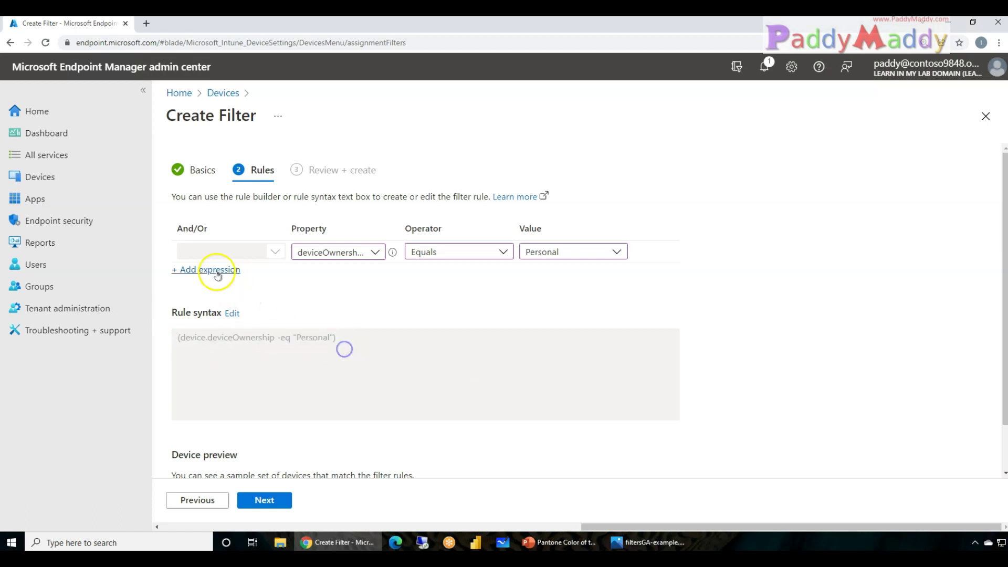
Step: Try a second And expression where deviceName StartsWith INHYD, and remove it from the rule
click(210, 269)
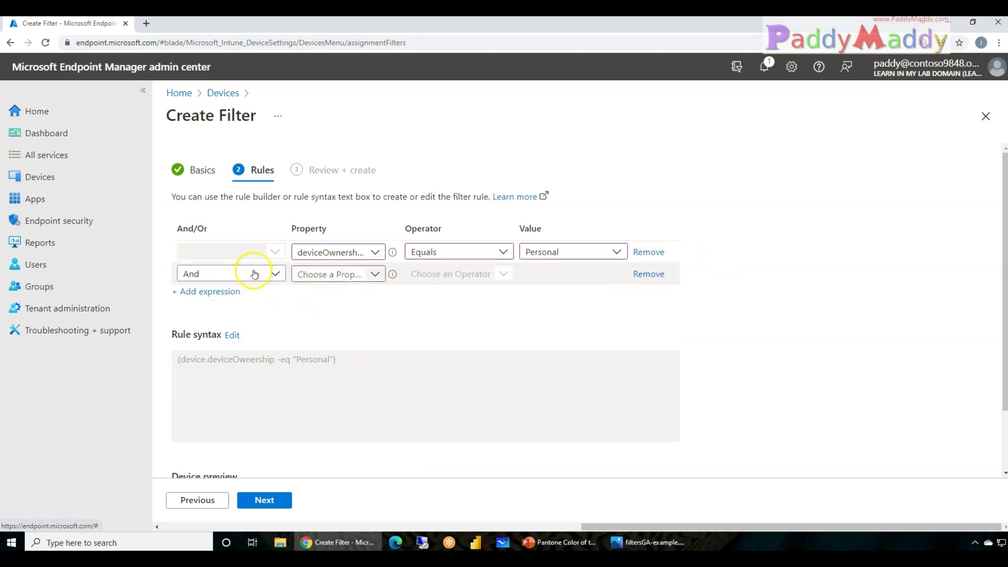
click(374, 274)
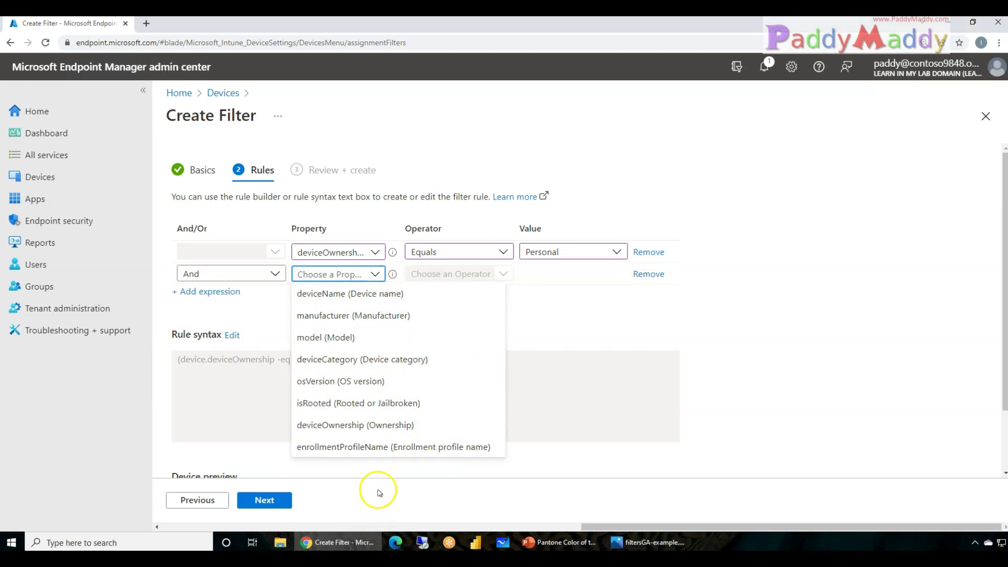
click(400, 293)
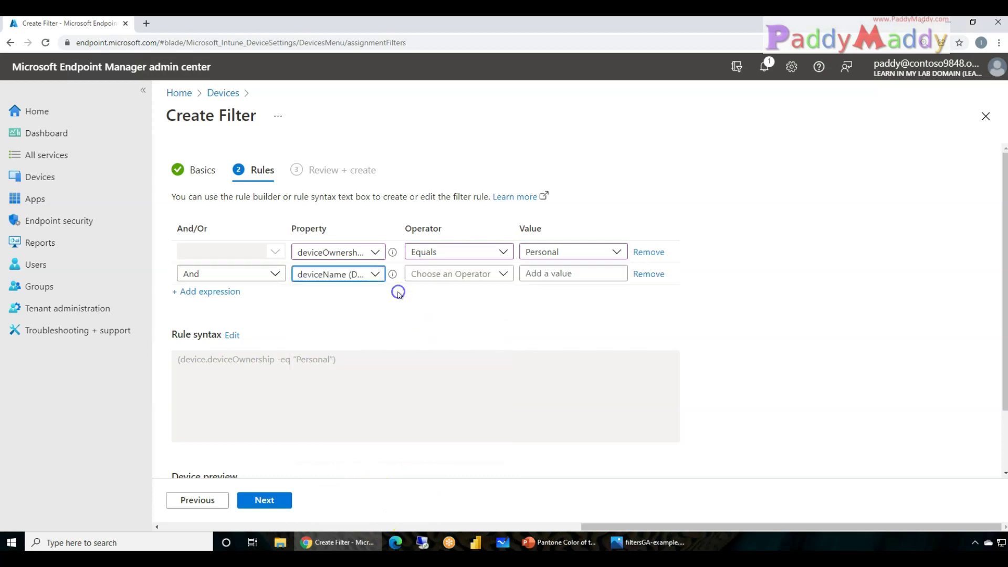
click(475, 274)
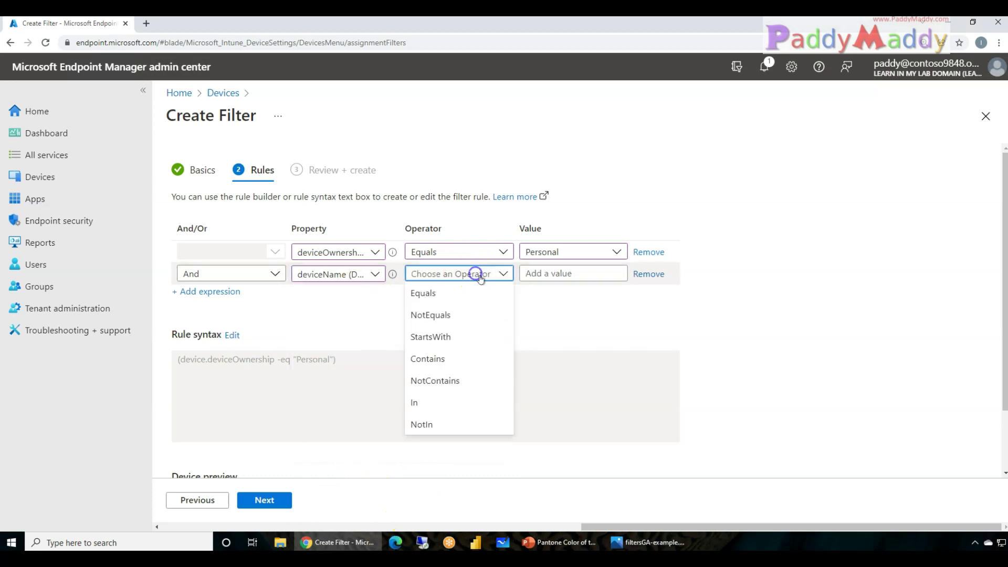
click(439, 336)
click(536, 273)
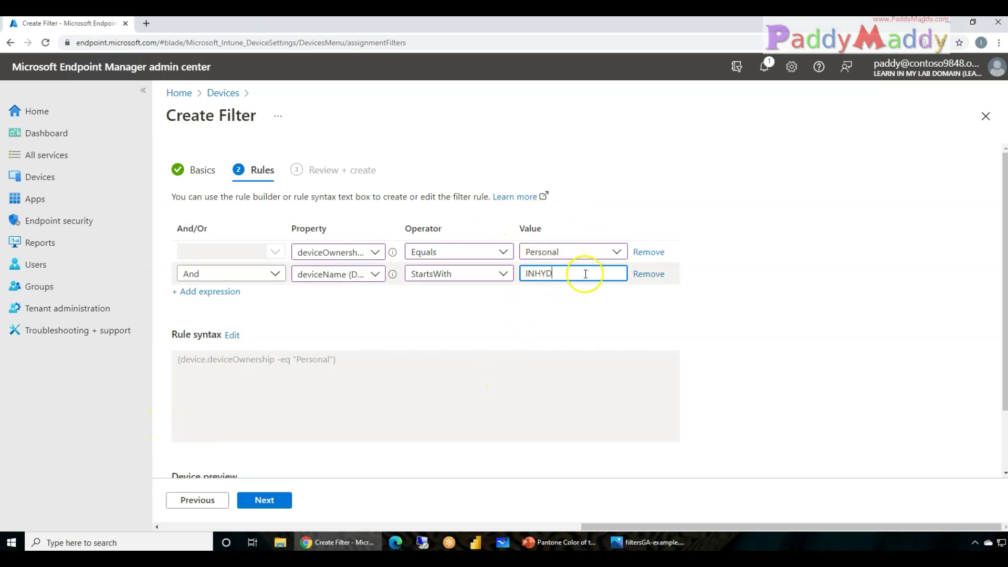
click(487, 278)
click(739, 209)
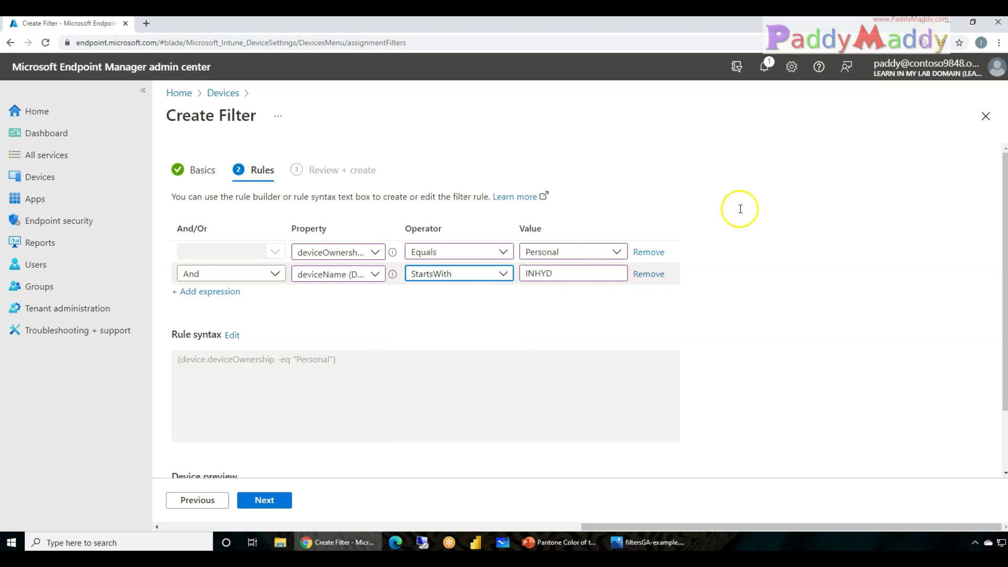
drag(578, 276, 440, 273)
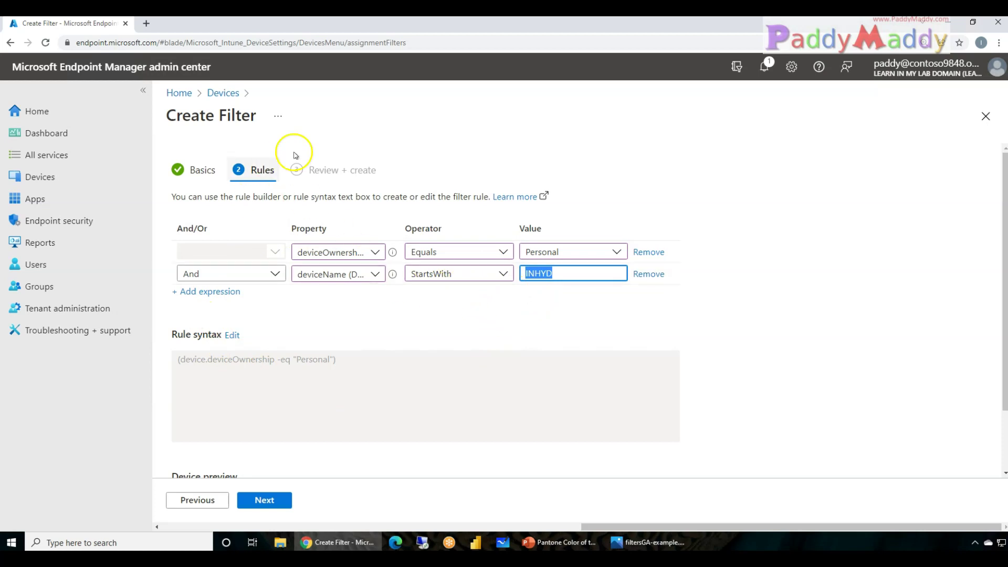
click(649, 274)
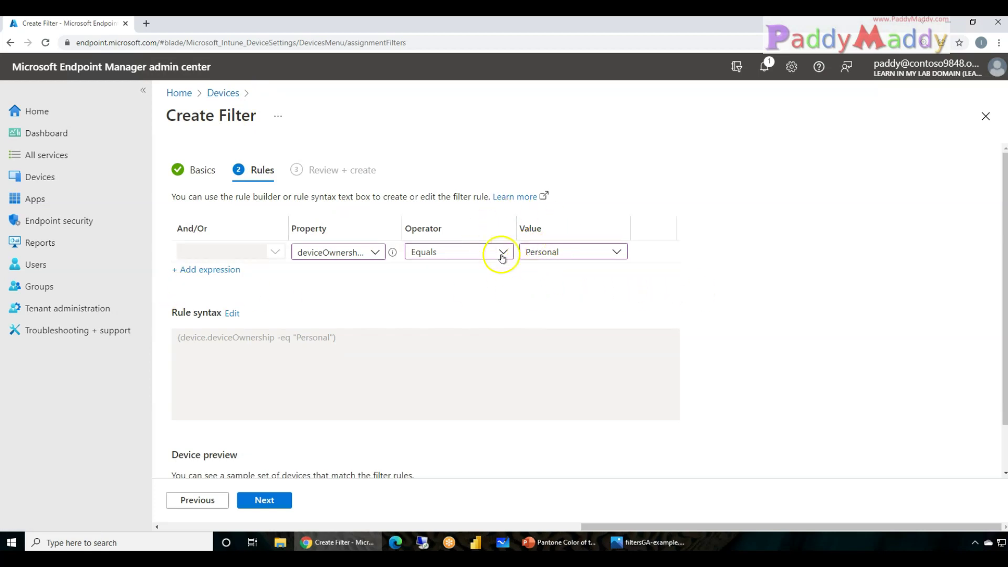
Step: Proceed to the review summary and create the BYOD - Android Users filter
click(265, 500)
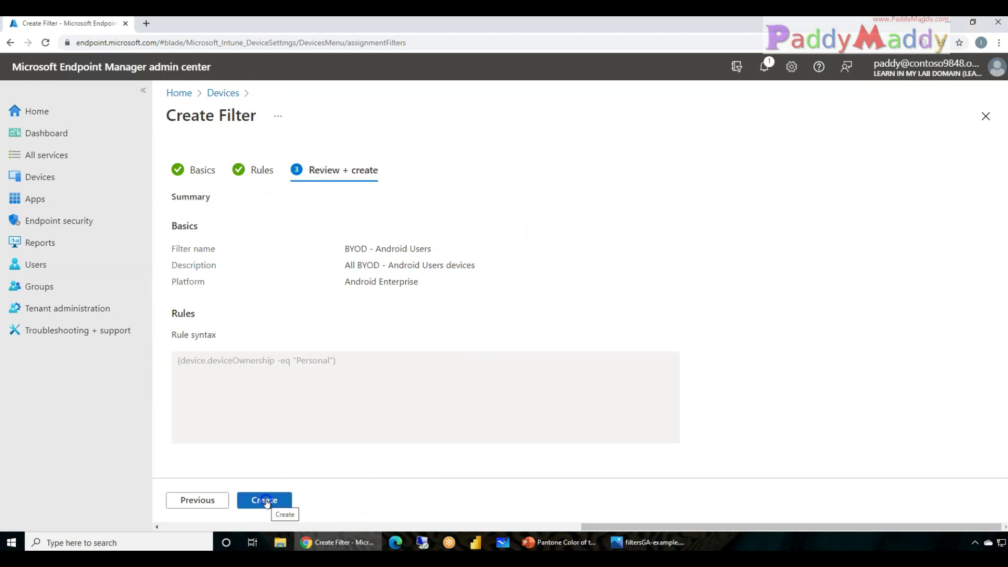
click(265, 500)
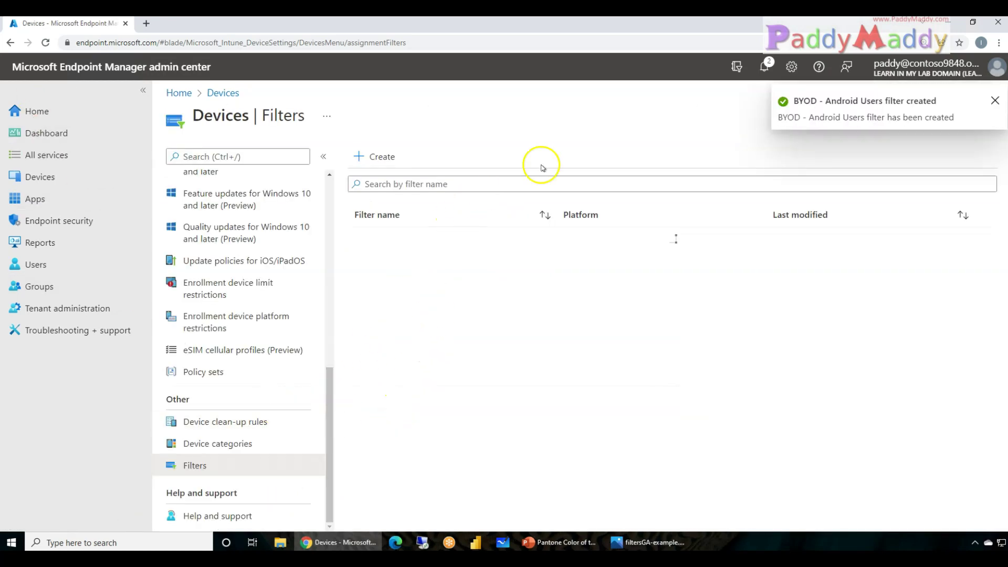
Step: Open the INHYD-iPhones filter and examine its name and both conditions in its rule syntax
click(393, 263)
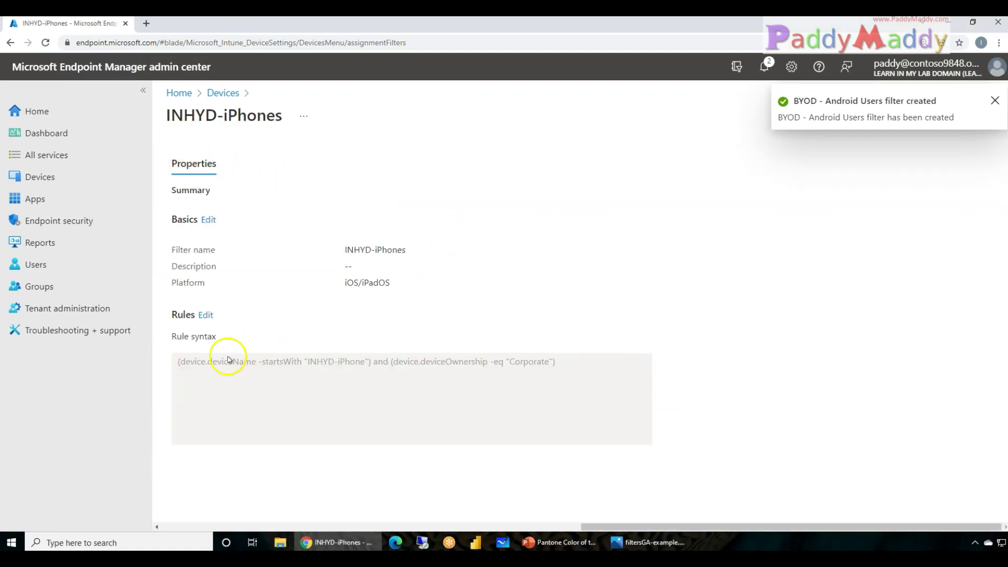
drag(180, 362, 564, 374)
click(546, 404)
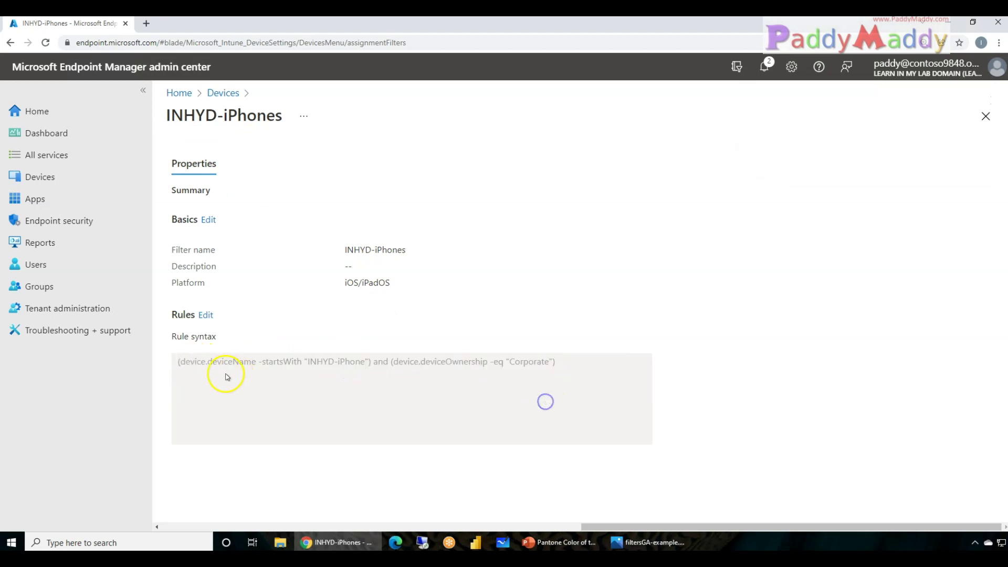
drag(180, 362, 371, 375)
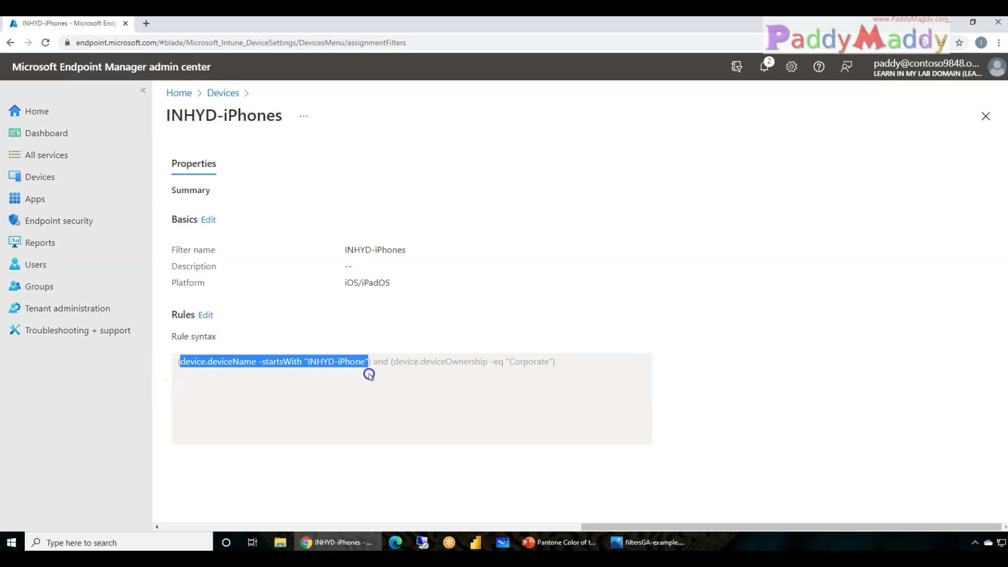
drag(369, 374, 540, 374)
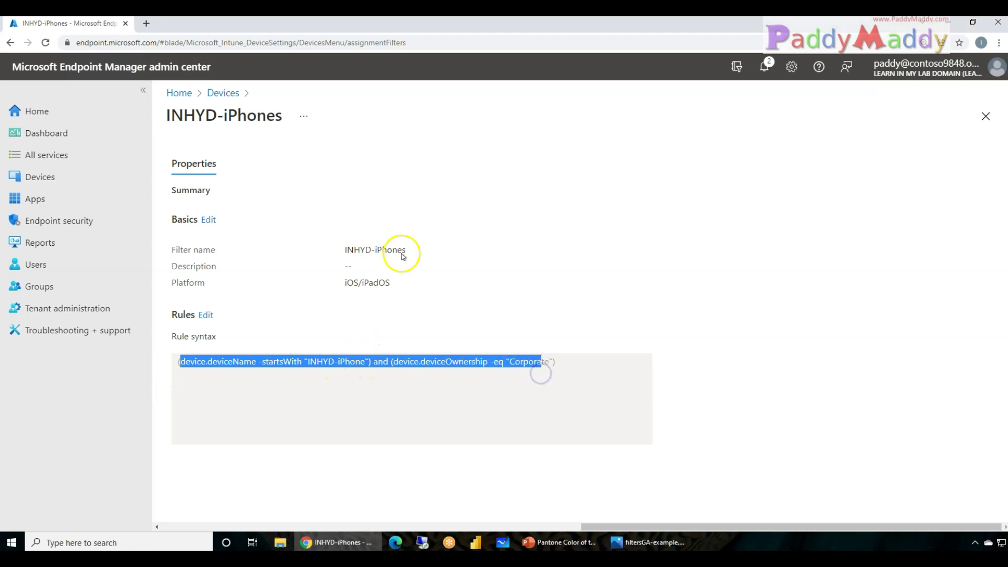
drag(184, 121, 300, 121)
click(470, 362)
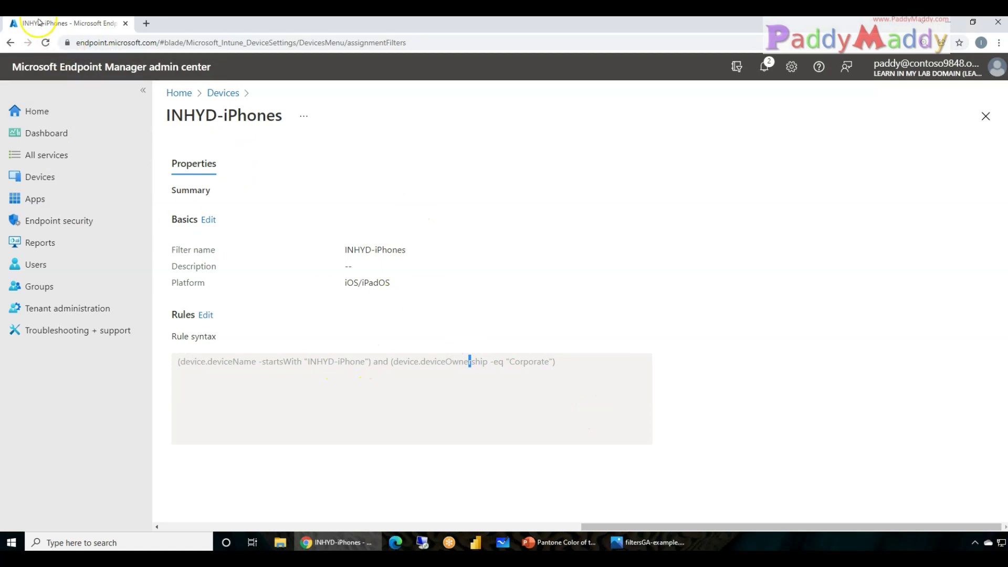
Step: Start another filter named "Windows - BYOD" for the Windows 10 and later platform and proceed to its rules
drag(625, 526, 279, 490)
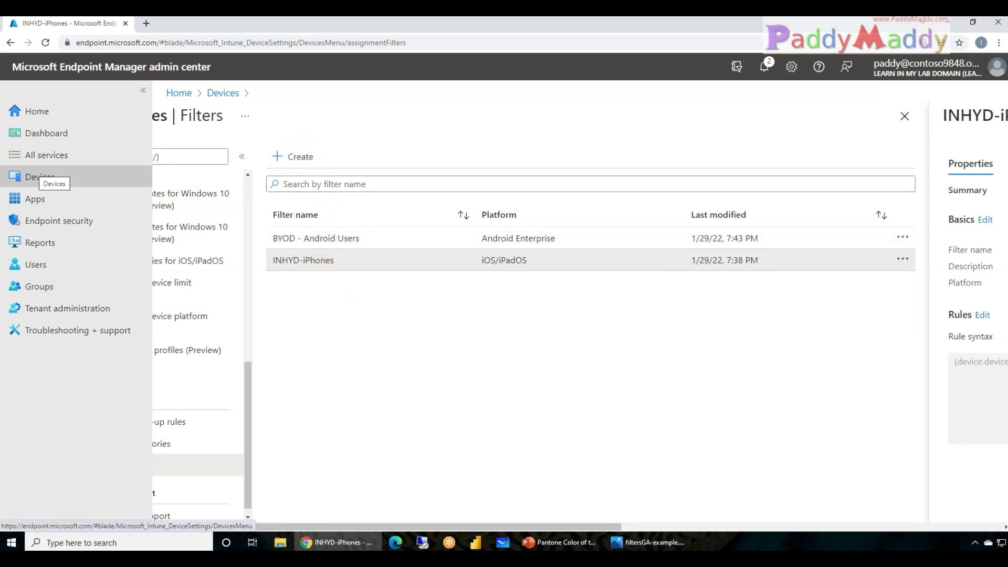
click(293, 159)
click(369, 197)
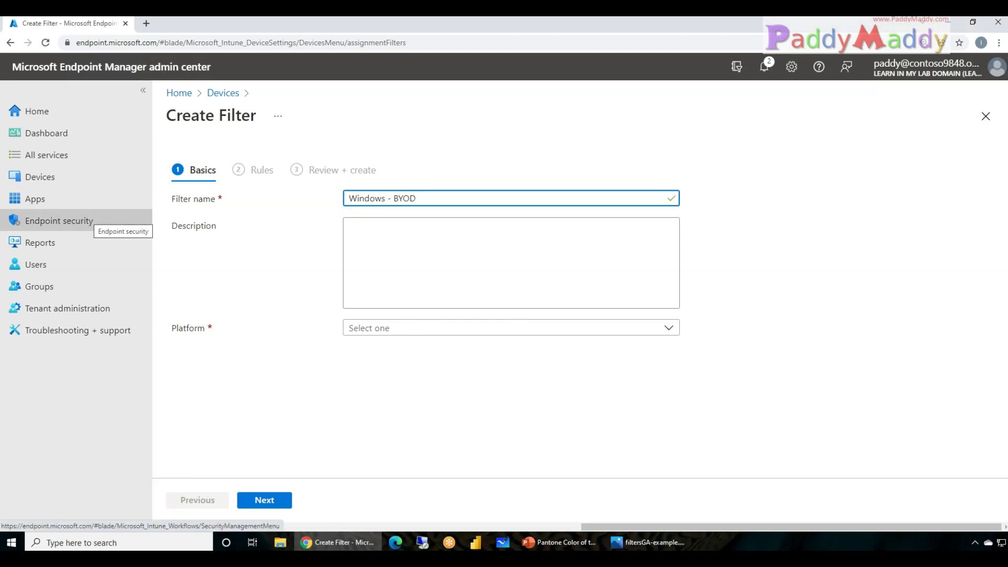
click(412, 327)
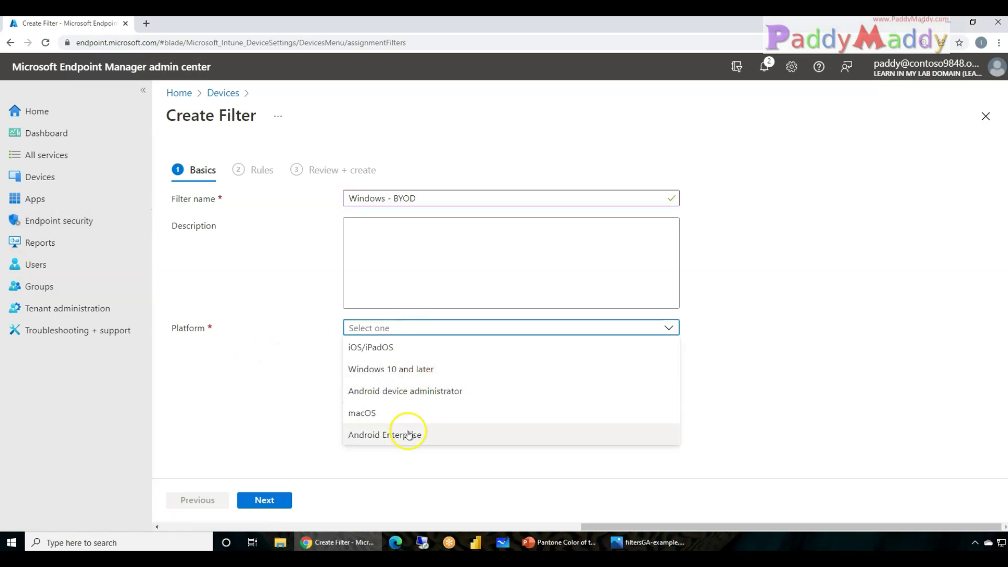
click(400, 368)
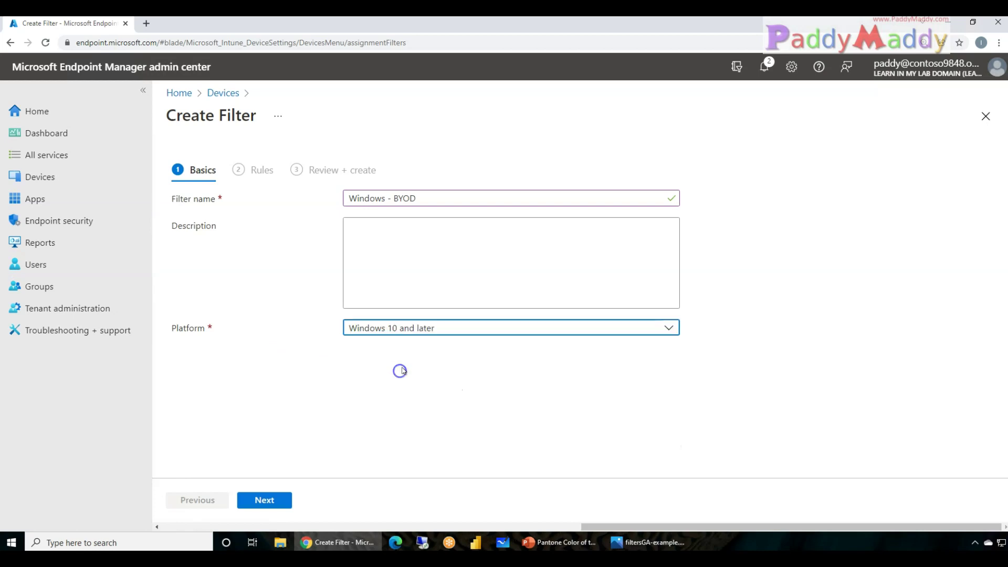
click(269, 502)
Step: Paste (device.deviceOwnership -eq "Personal") as the Windows - BYOD filter's rule syntax and confirm it
click(233, 313)
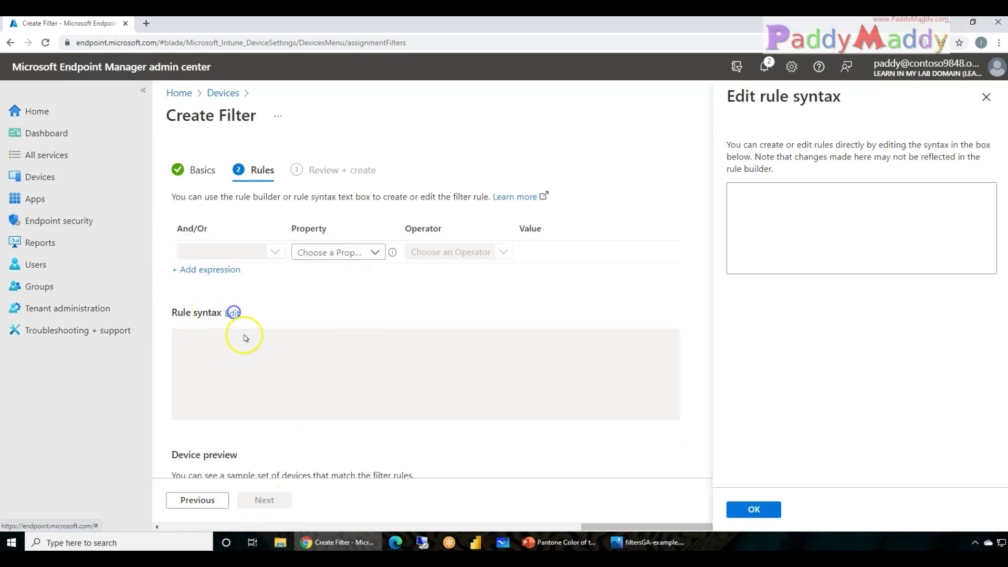
click(816, 217)
key(ctrl+v)
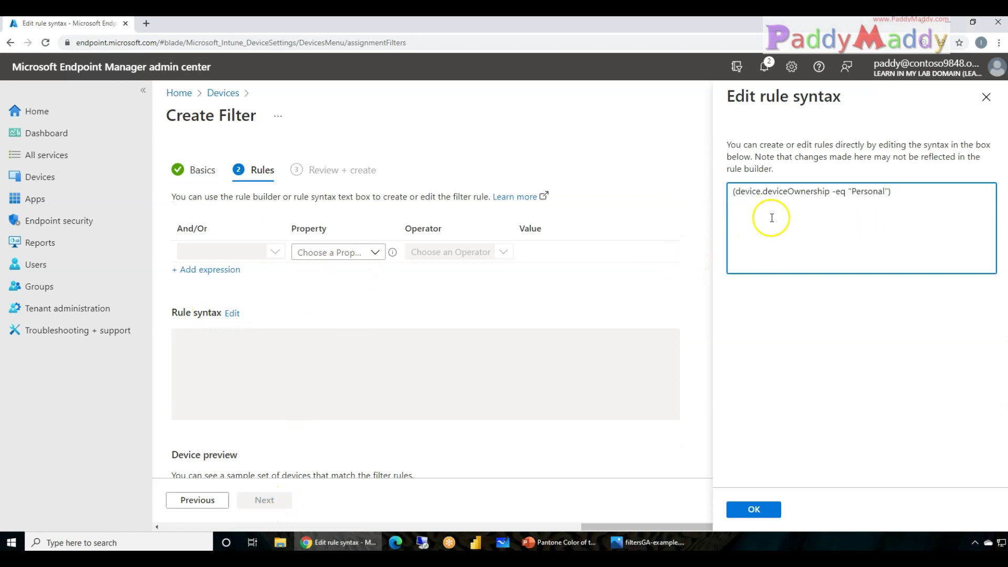
click(756, 508)
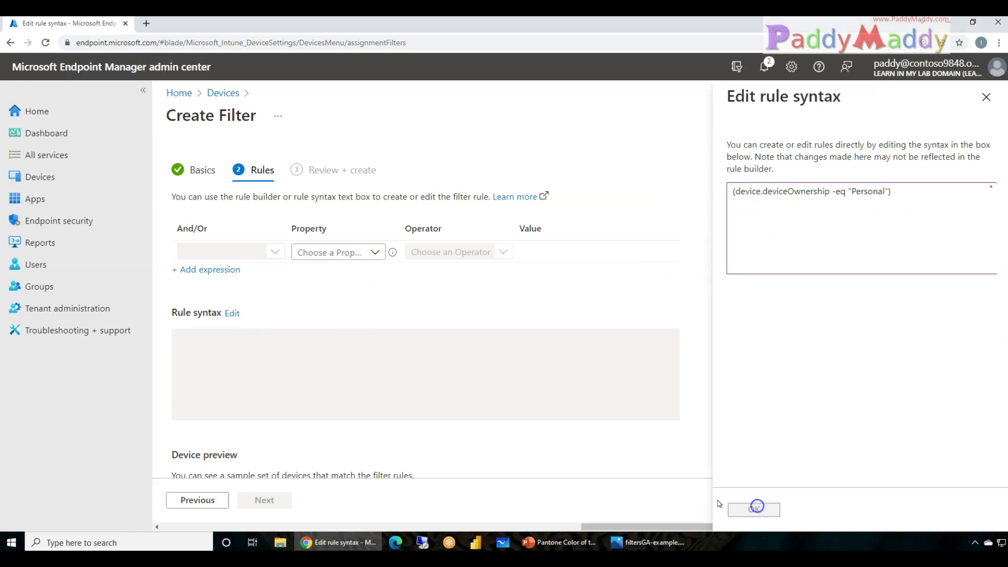
Step: Confirm the rule syntax, proceed to the review summary and create the Windows - BYOD filter
click(772, 510)
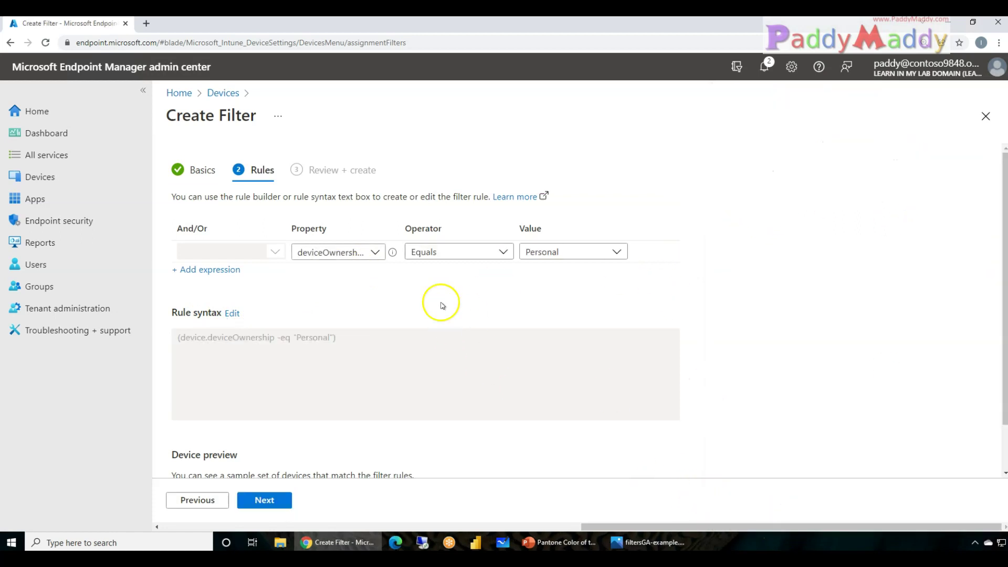
click(265, 501)
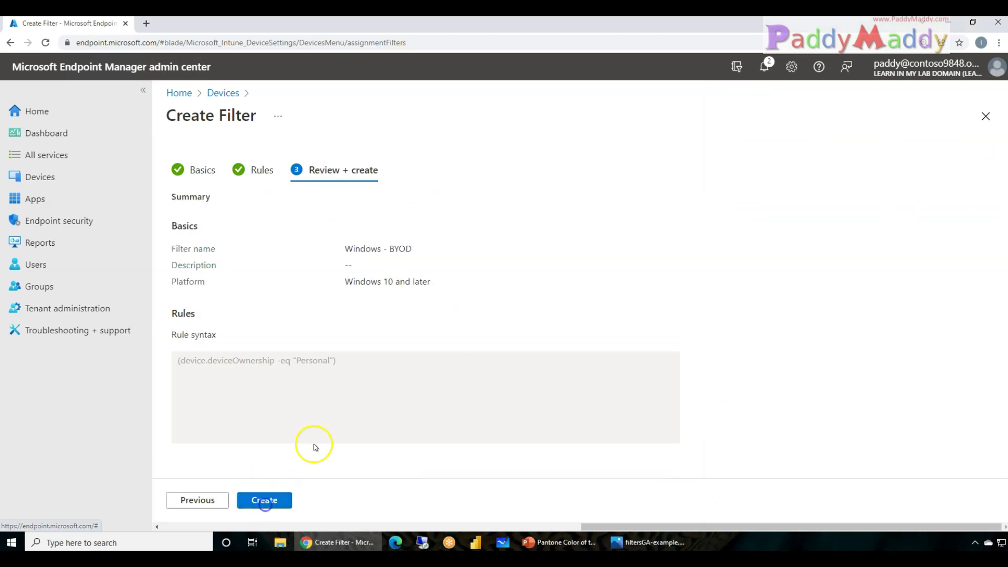
click(266, 499)
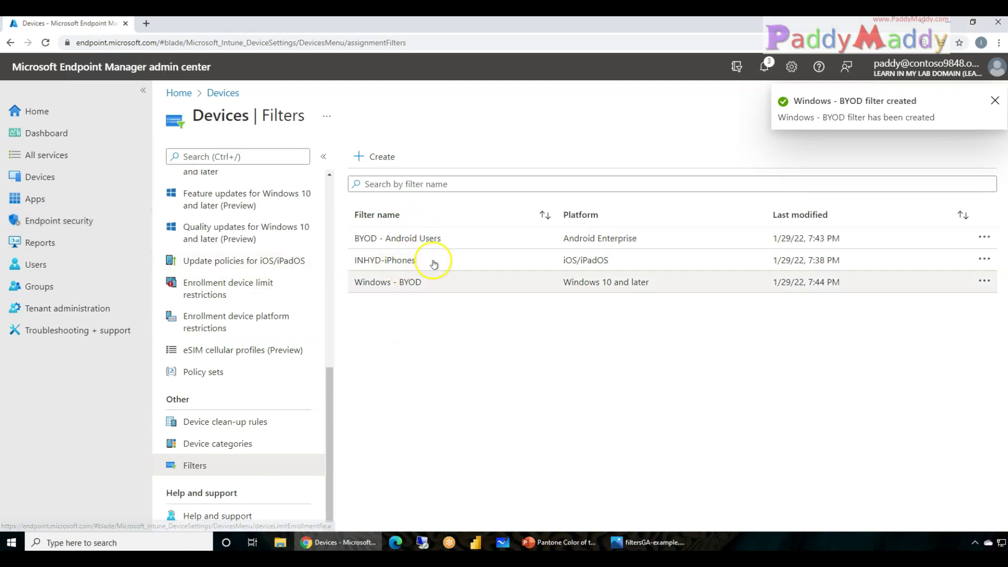
Step: Start another filter named "COD - Android Devices" for the Android Enterprise platform and proceed to its rules
click(378, 155)
click(367, 198)
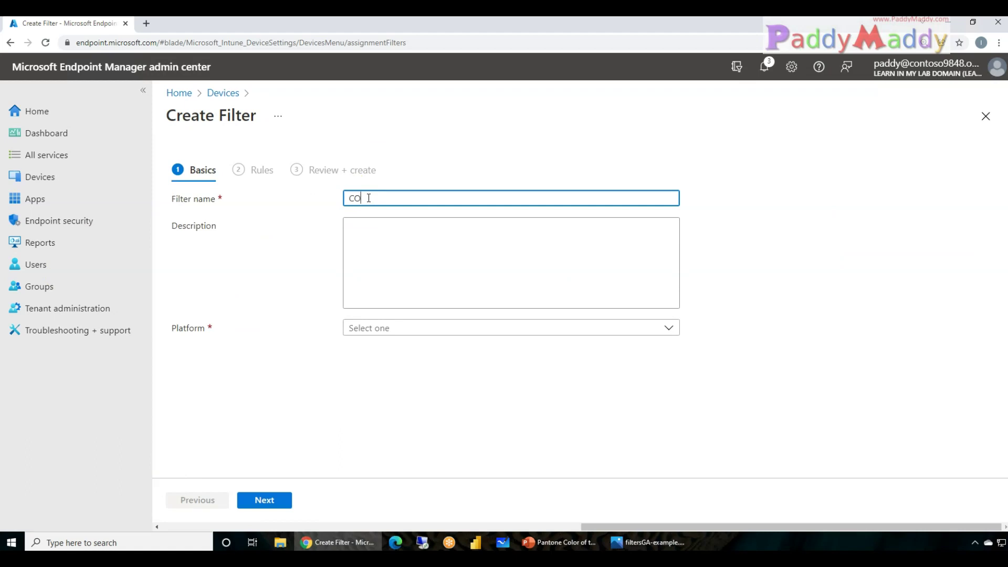
text(COD - Android Devices)
key(Tab)
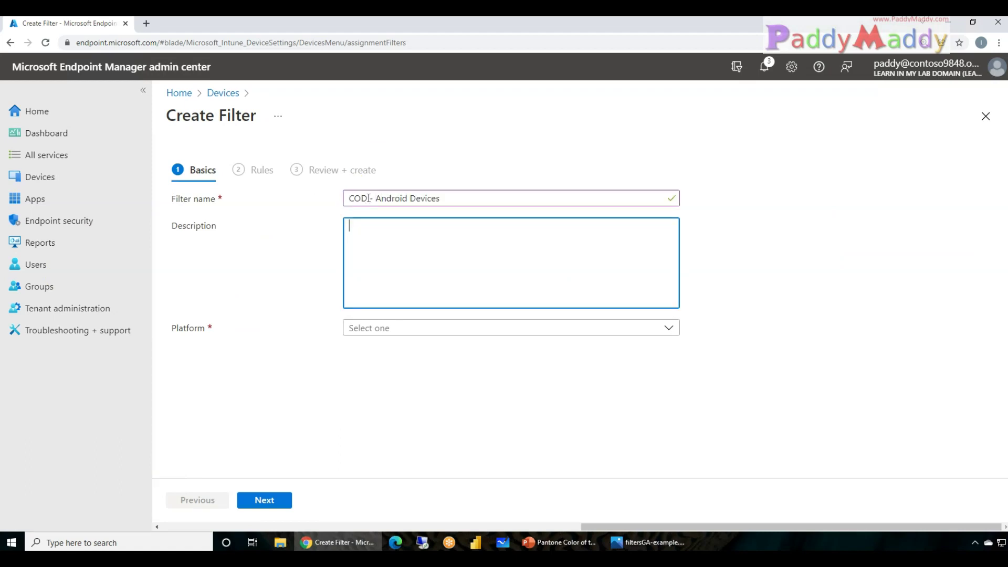
click(415, 322)
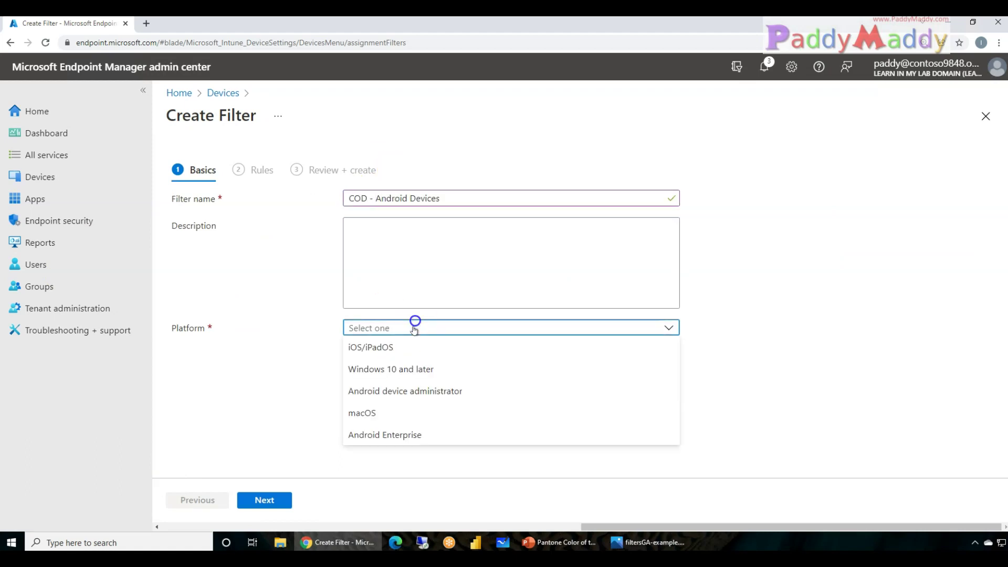
click(386, 436)
click(265, 499)
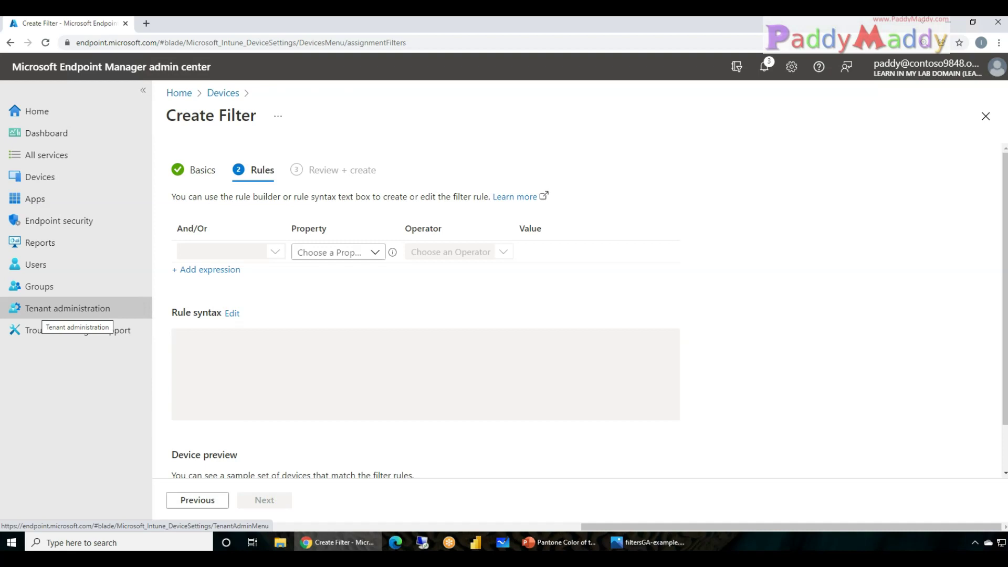
Step: Enter (device.deviceOwnership -eq "Corporate") as the rule syntax and create the COD - Android Devices filter
click(240, 313)
text((device.deviceOwnership -eq "Corporate"))
click(761, 509)
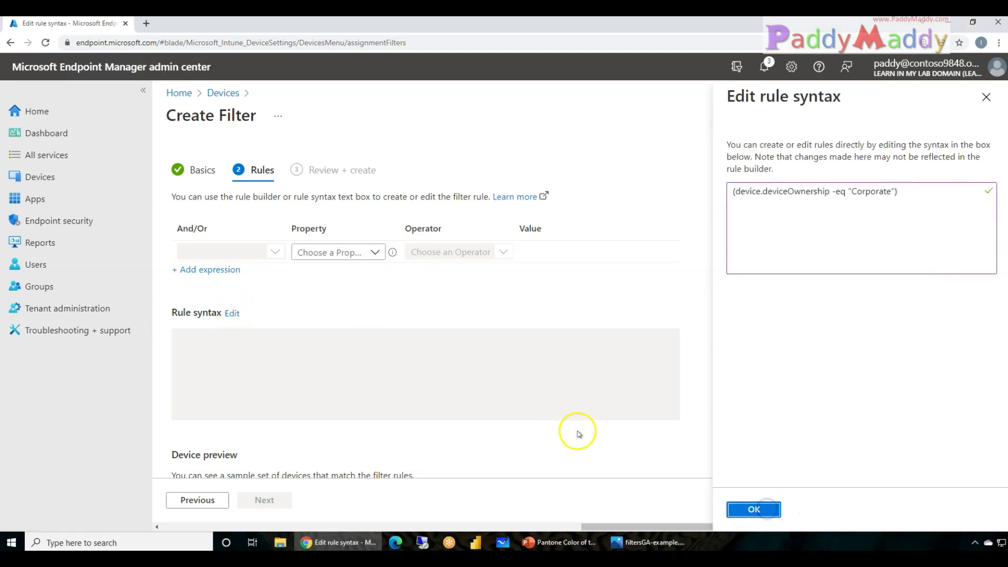
click(758, 510)
click(266, 499)
click(282, 505)
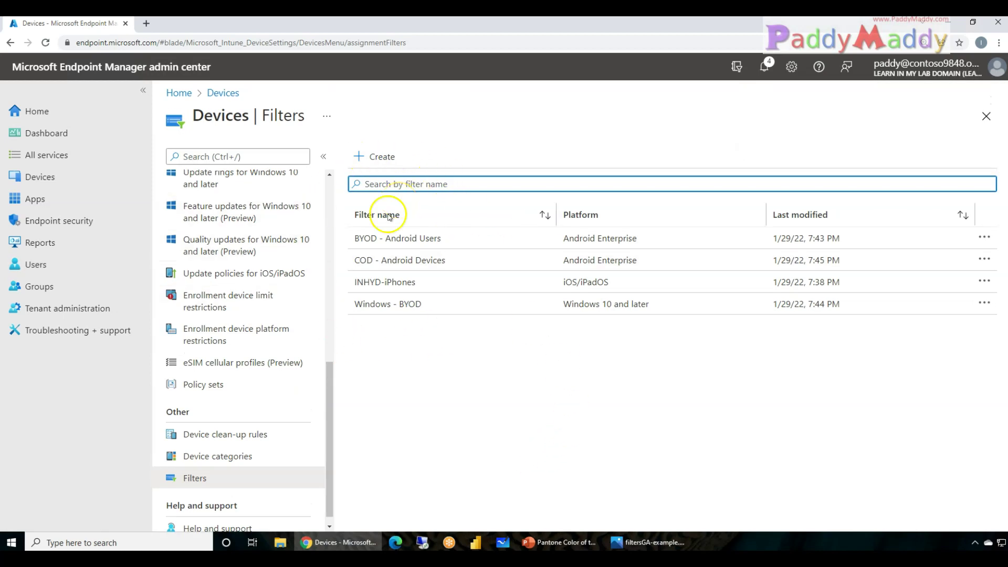
Step: Open the assignments of the Android compliance policy "BYOD - Personally-owned work profile" for editing
drag(332, 423, 332, 175)
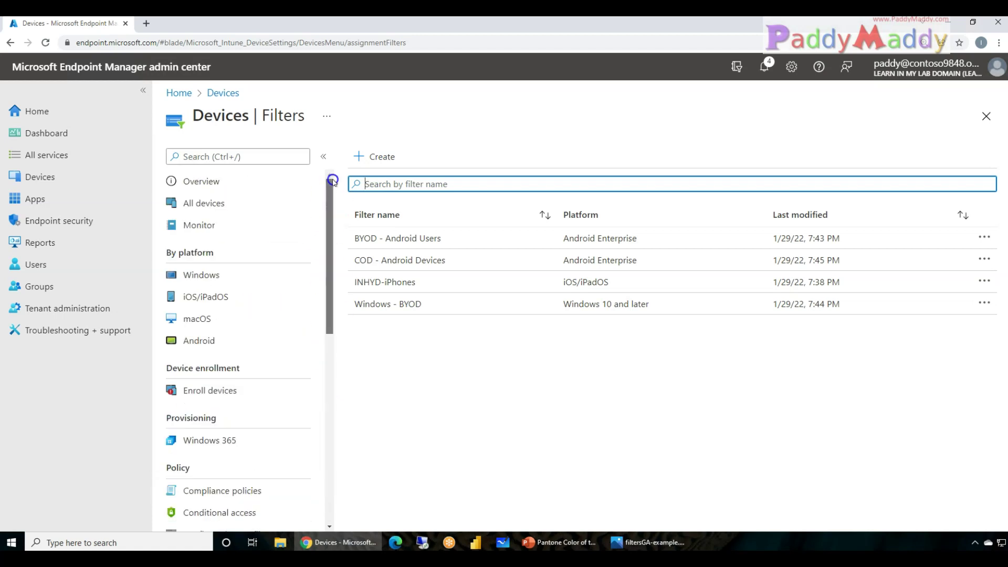
click(213, 341)
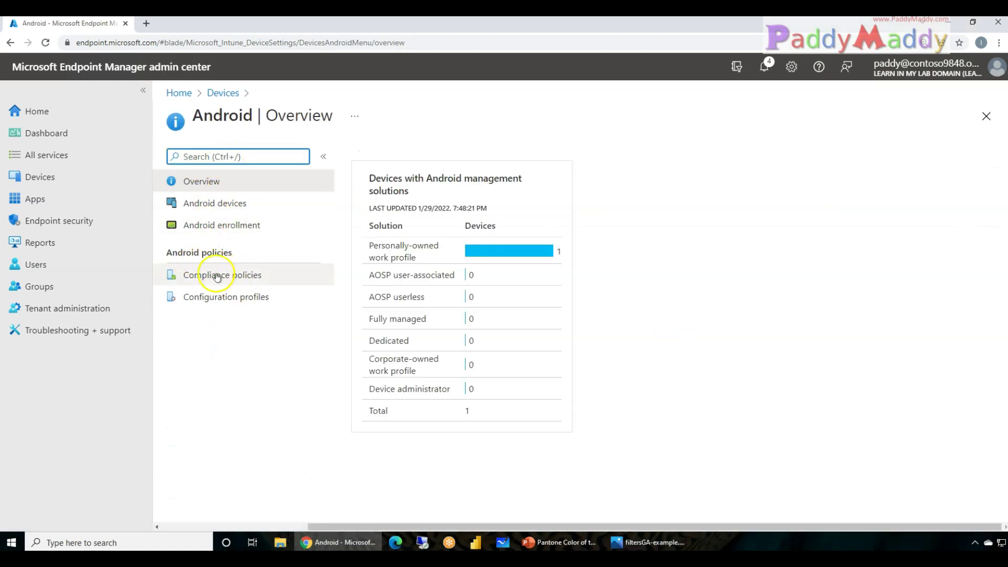
click(207, 286)
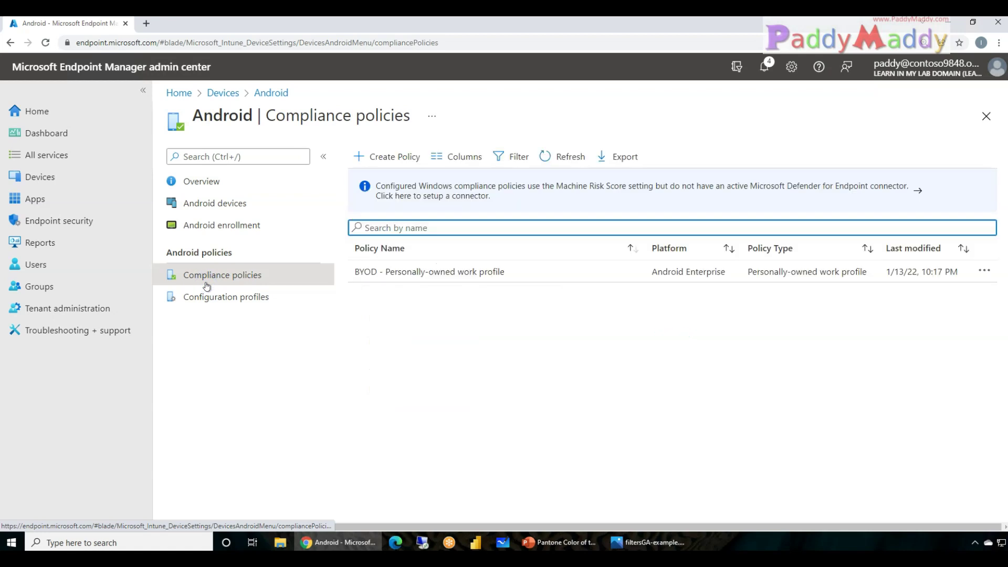
click(413, 272)
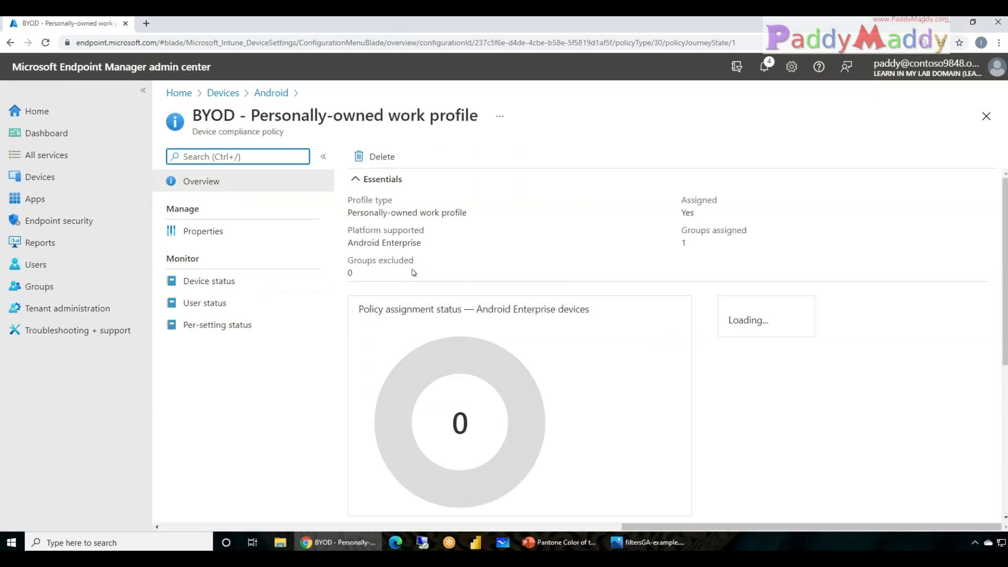
click(212, 231)
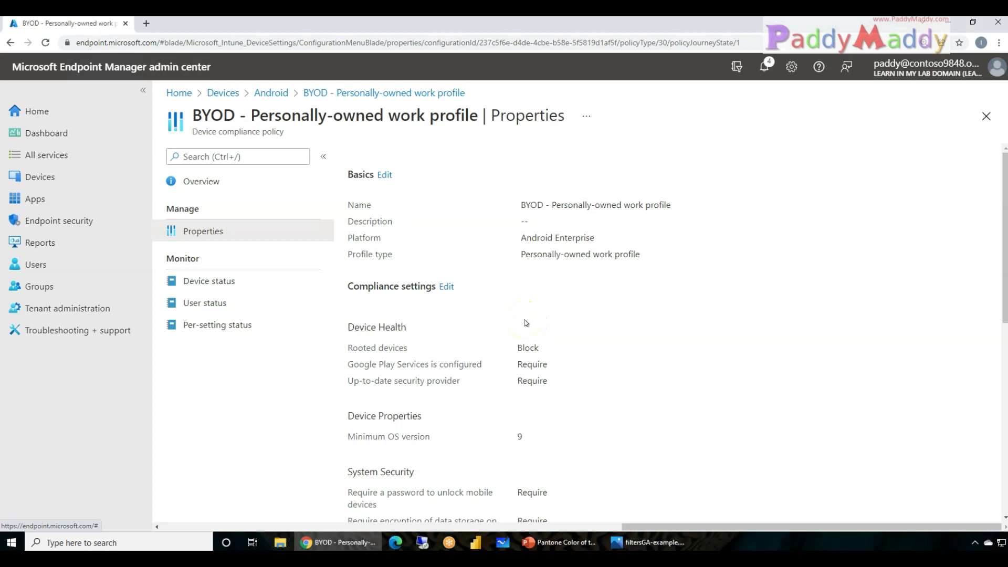
scroll(643, 395, down, 5)
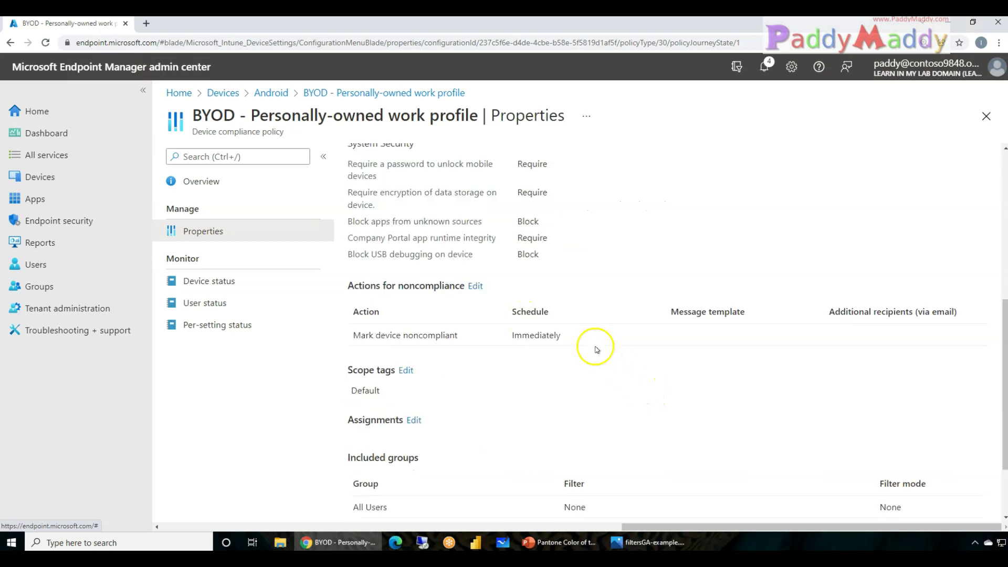
scroll(591, 346, down, 2)
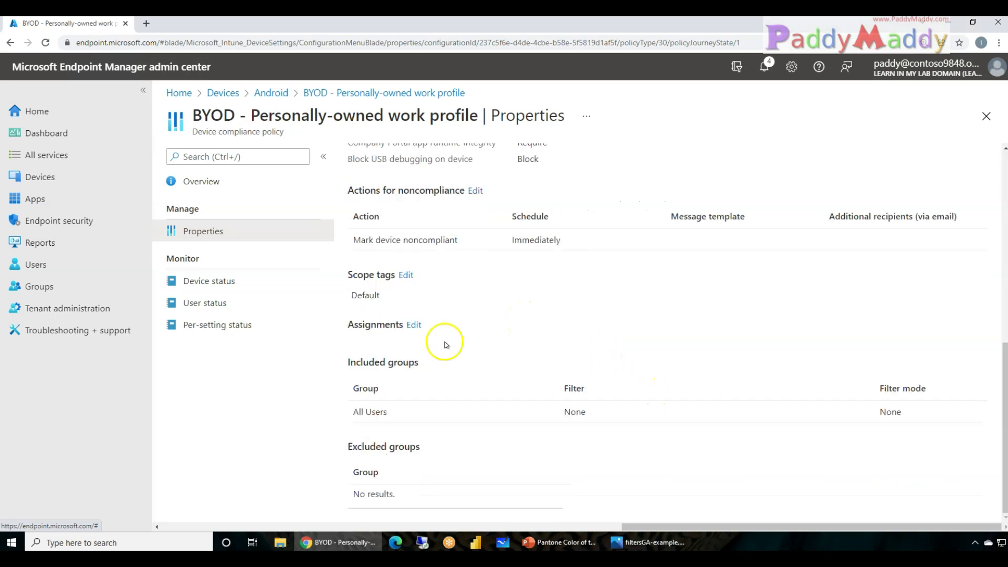
click(416, 325)
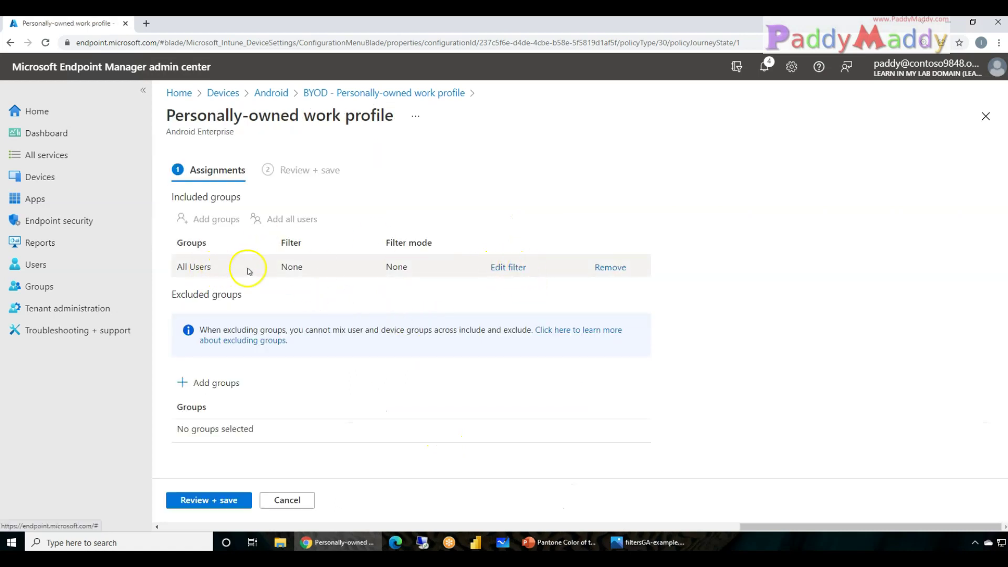
Step: Try to apply the BYOD - Android Users filter to the All Users group in include mode
click(512, 268)
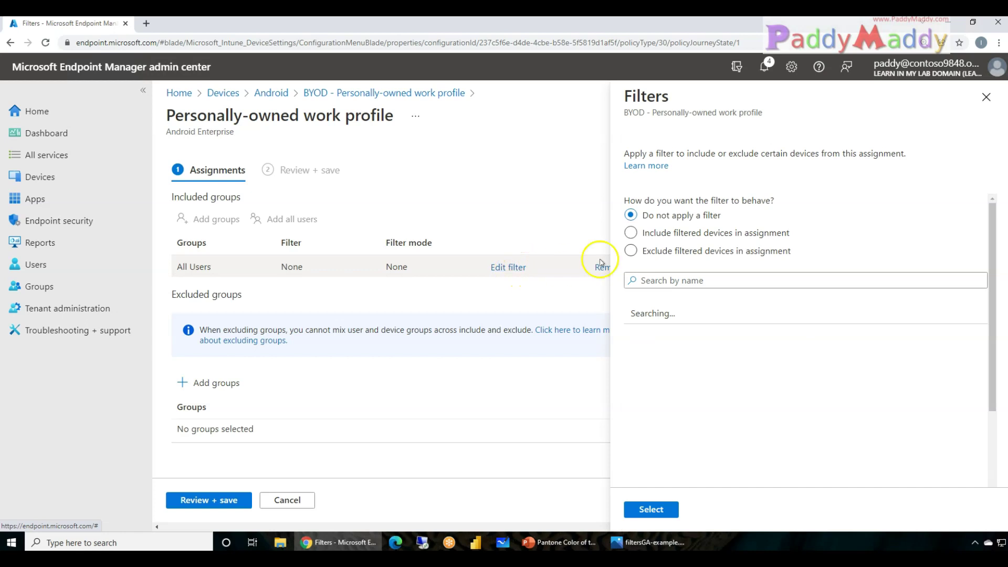
click(659, 233)
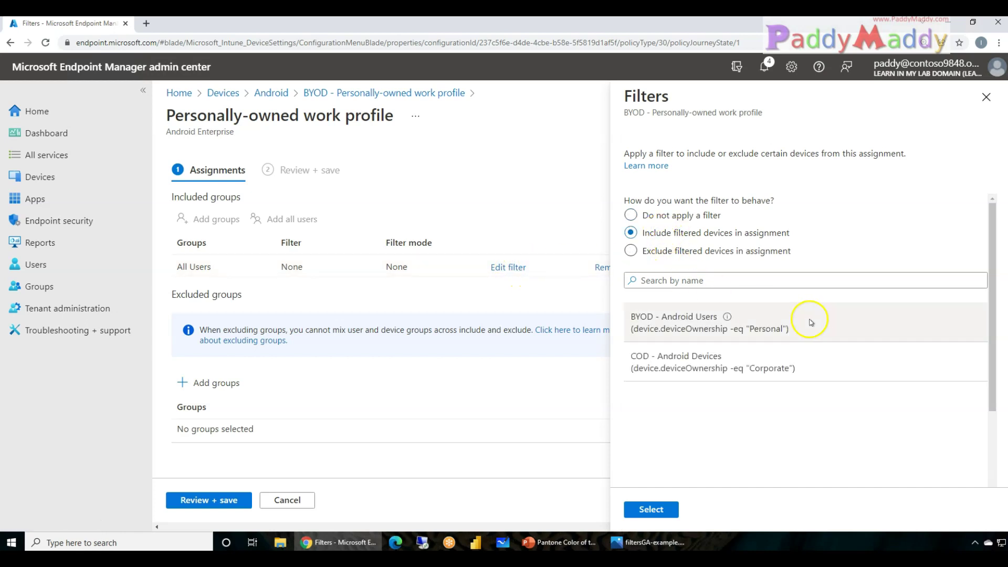
click(748, 322)
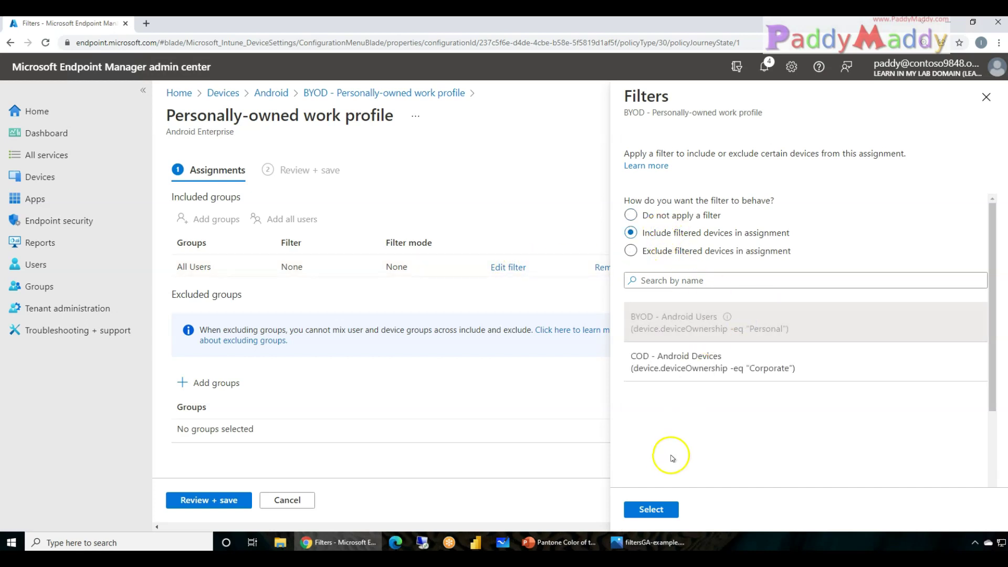
click(647, 509)
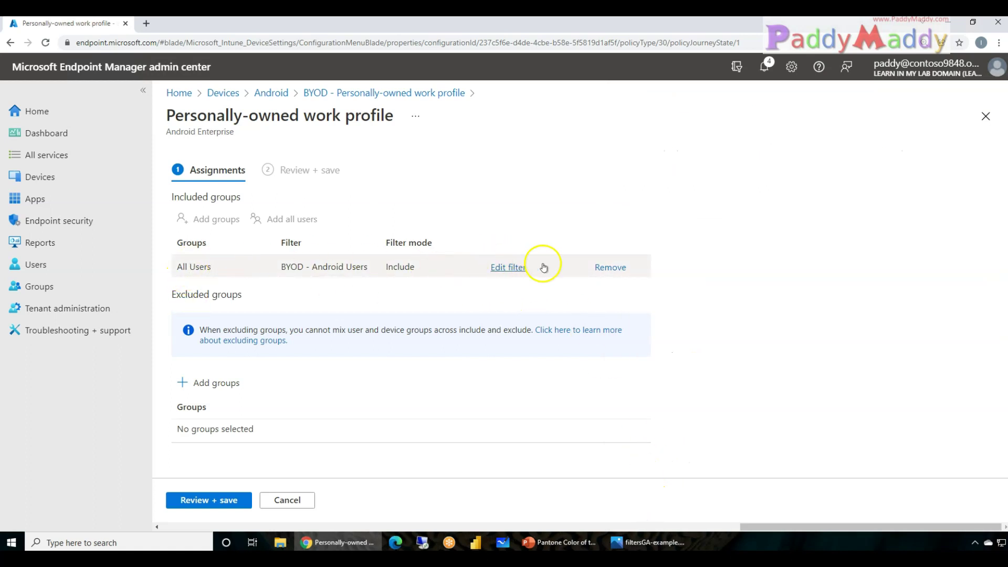
Step: Reopen the All Users group's filter settings and reconfirm the filter selection
click(513, 267)
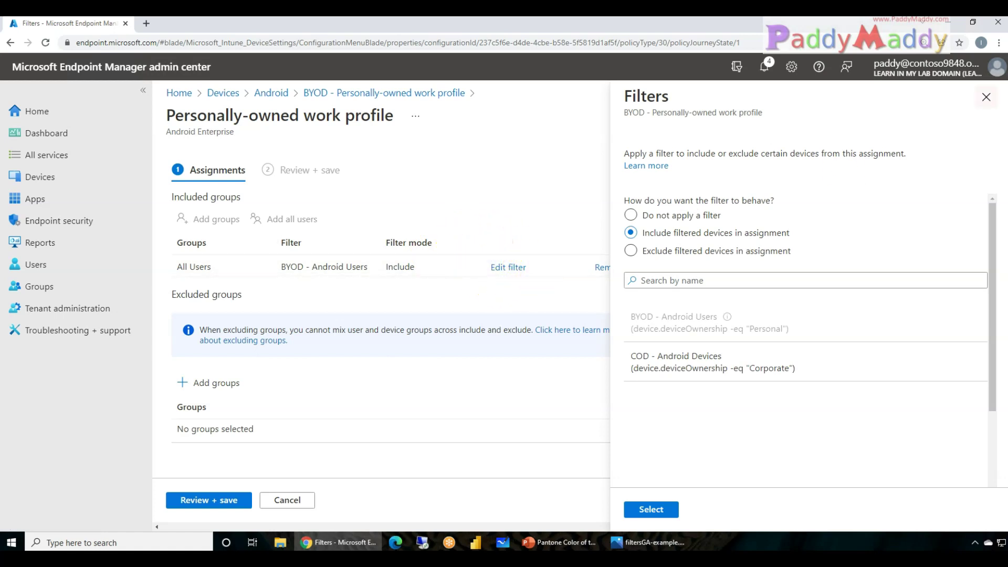
click(985, 96)
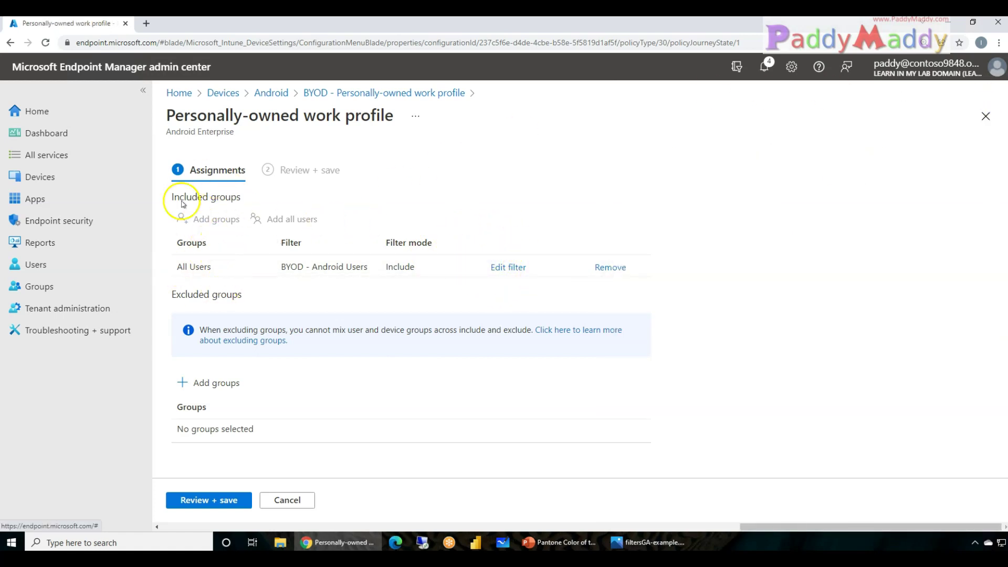
click(507, 269)
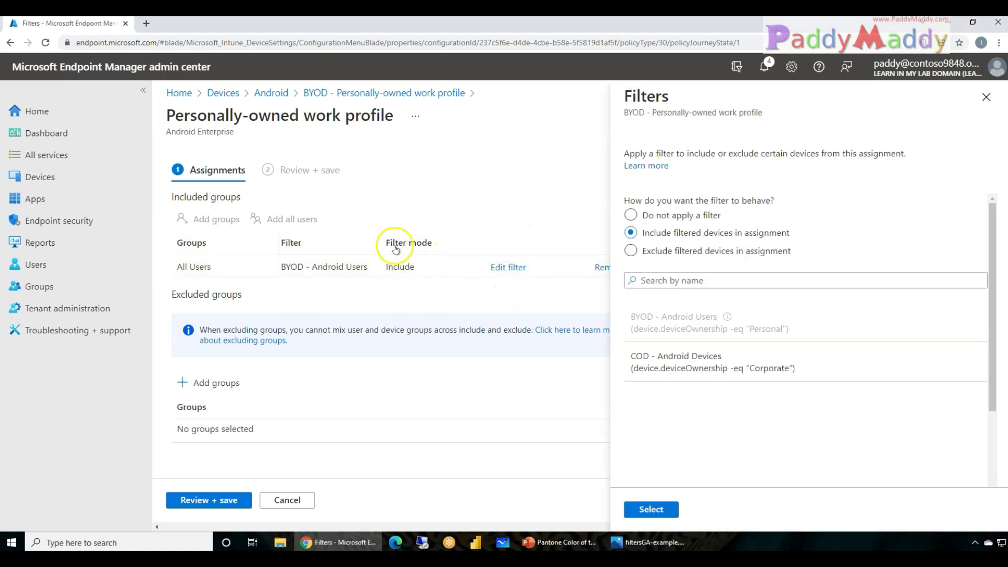
click(651, 508)
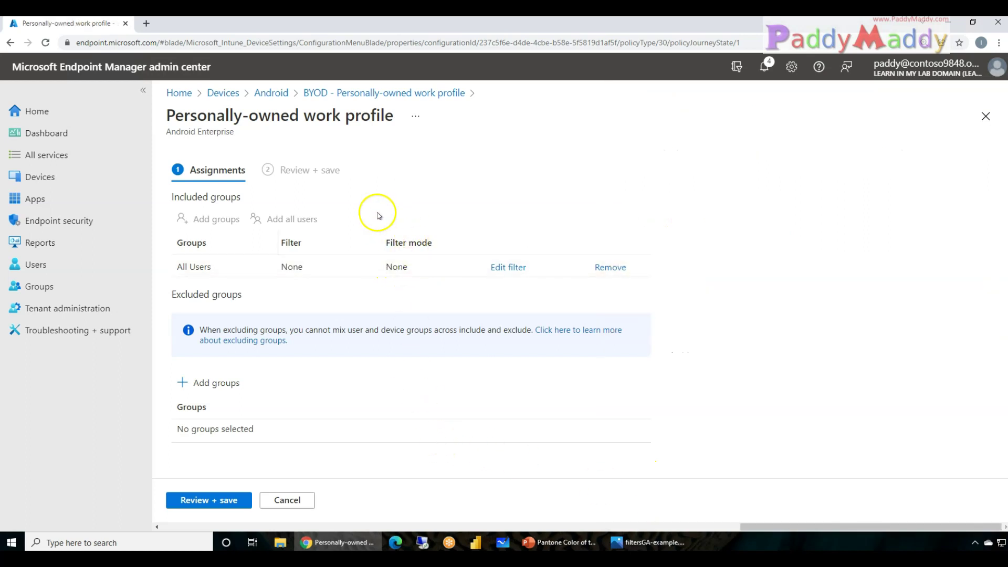
Step: Set the All Users assignment to include filtered devices using BYOD - Android Users, after comparing it with the COD - Android Devices filter
click(524, 268)
click(631, 233)
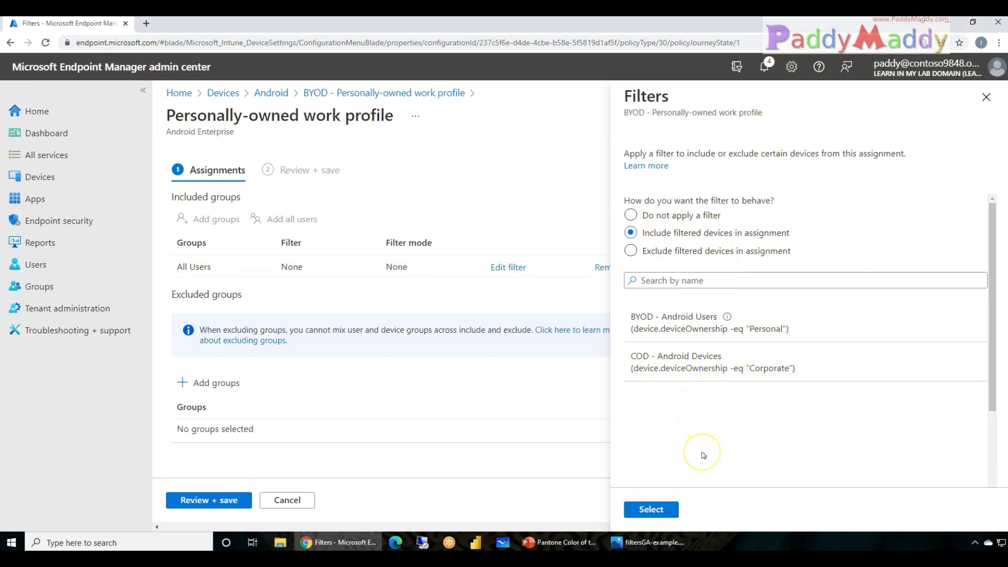
drag(631, 317, 678, 315)
mouse_move(730, 319)
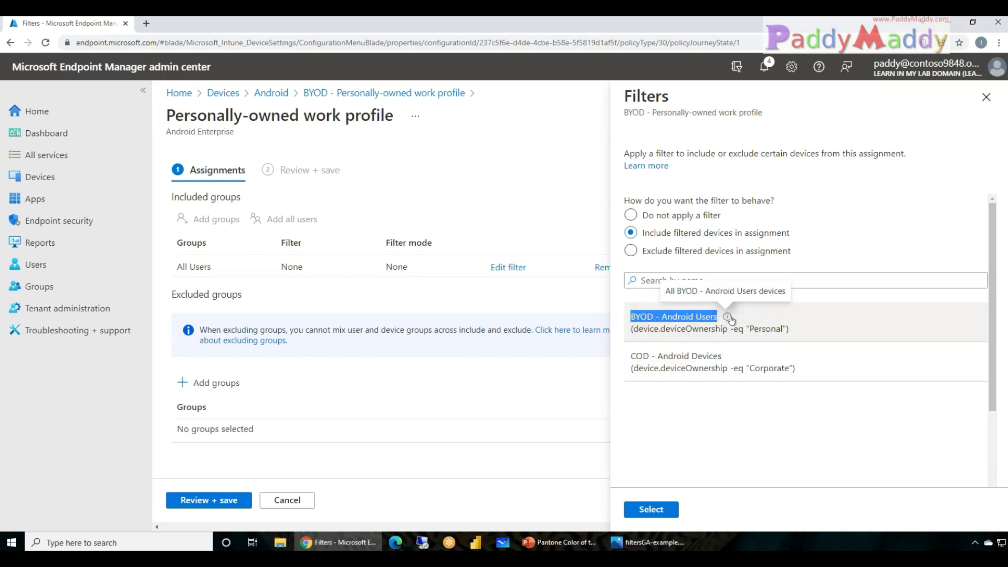
click(727, 357)
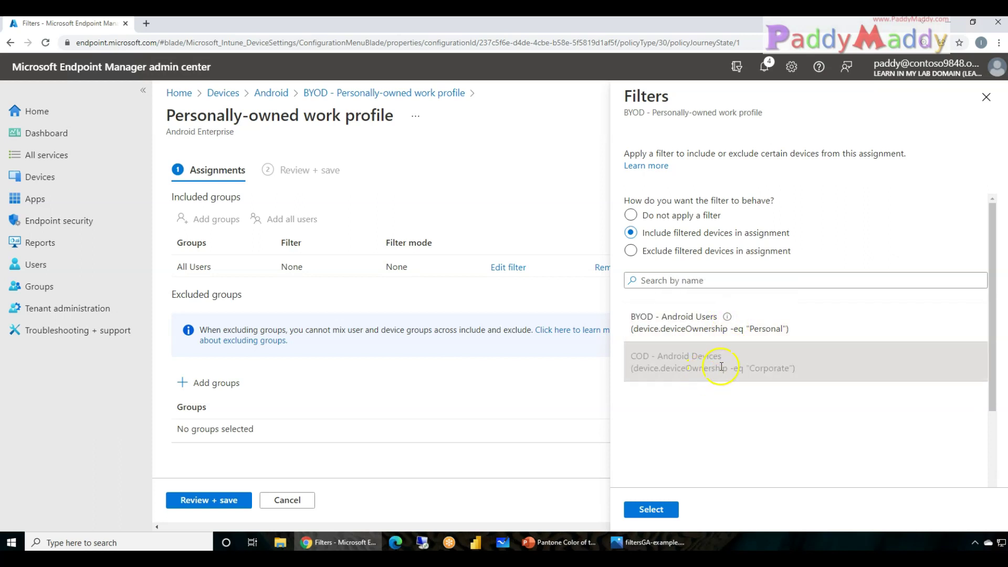
click(729, 317)
click(695, 317)
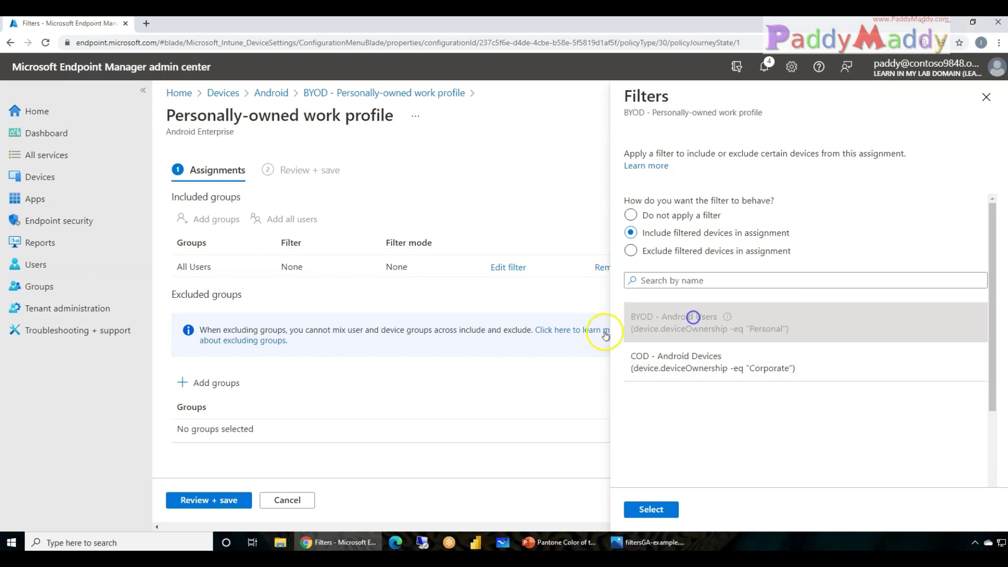
click(693, 364)
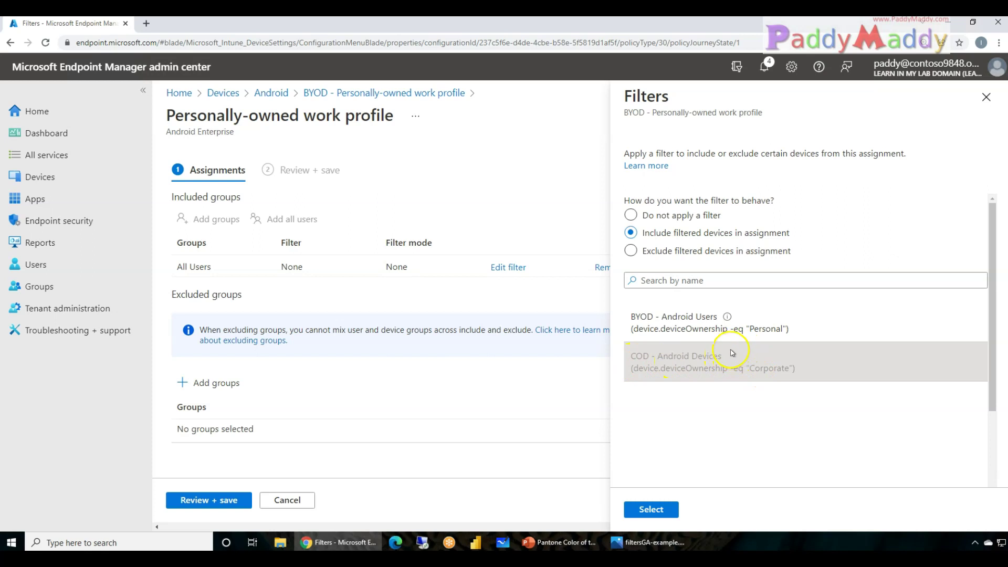
click(709, 326)
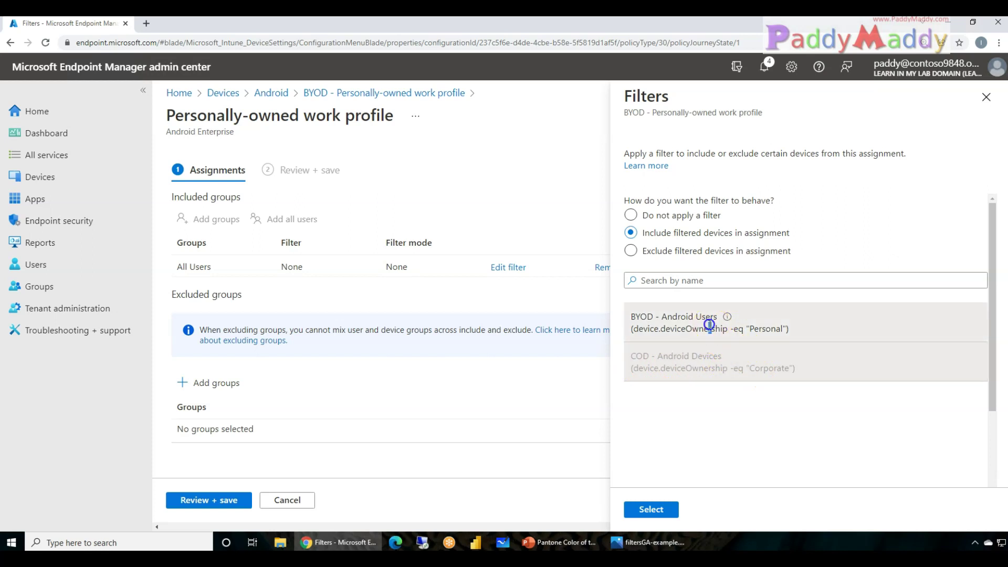
click(678, 319)
mouse_move(729, 321)
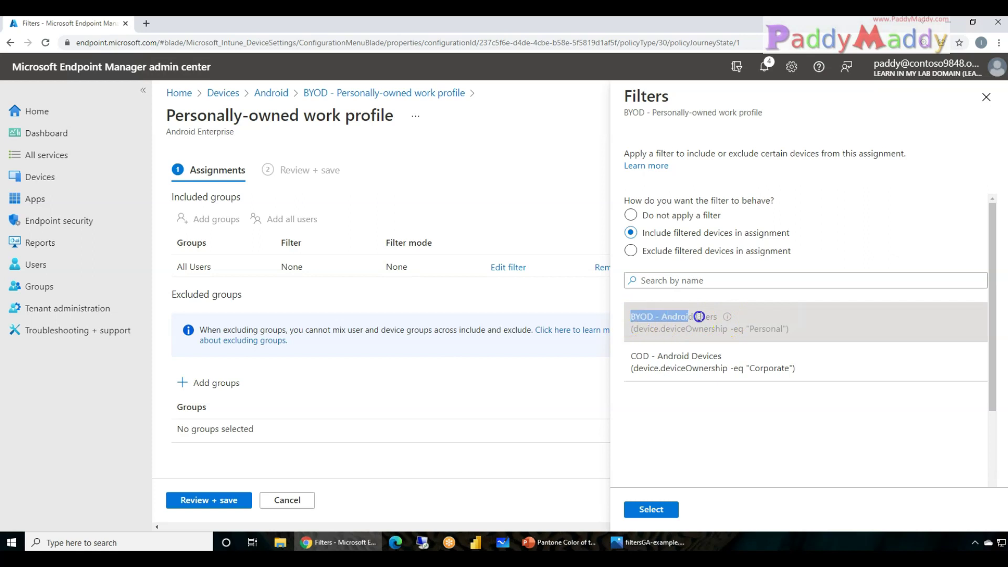
click(651, 509)
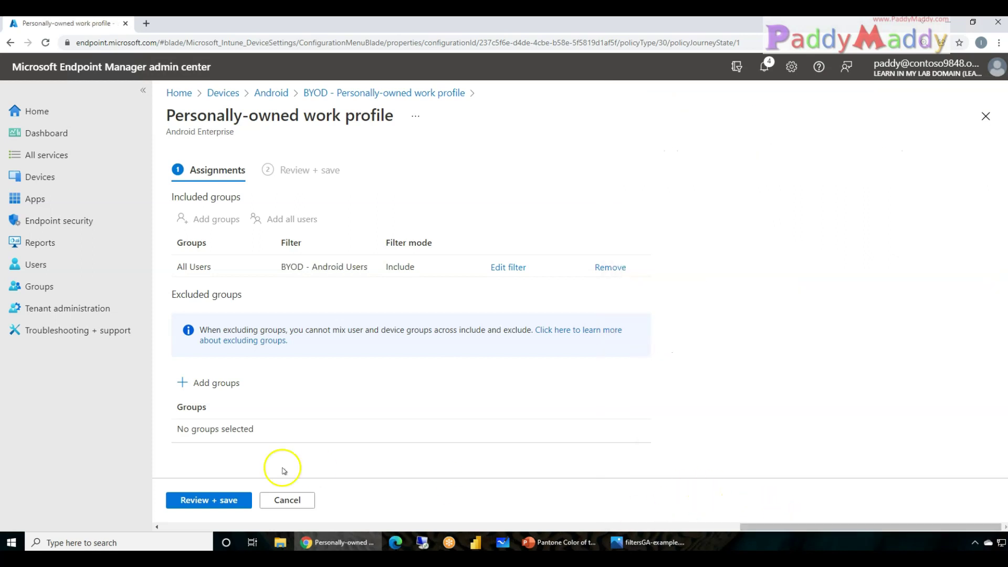
Step: Review and save the filtered assignment of the BYOD - Personally-owned work profile compliance policy
click(226, 499)
click(205, 499)
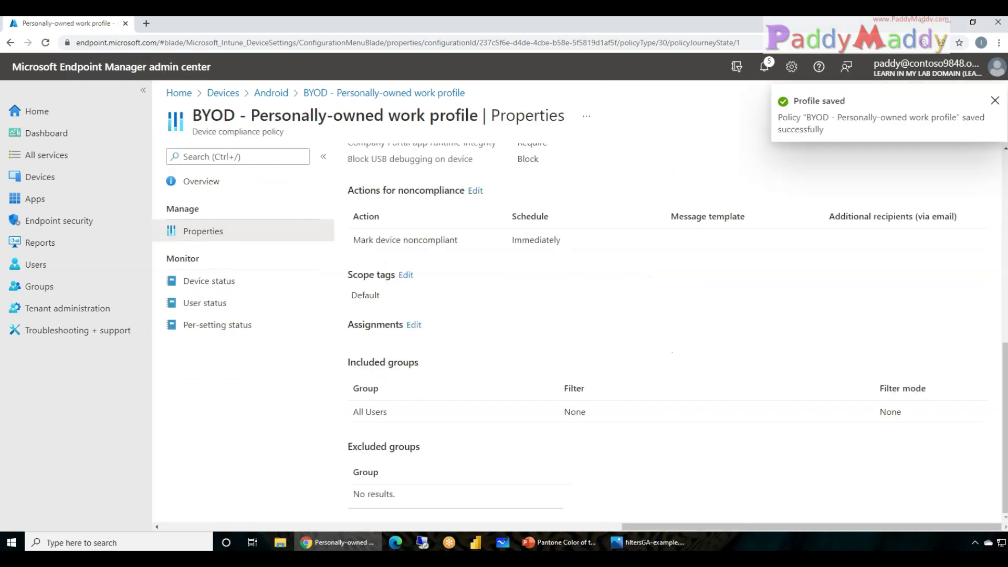
drag(861, 524, 400, 518)
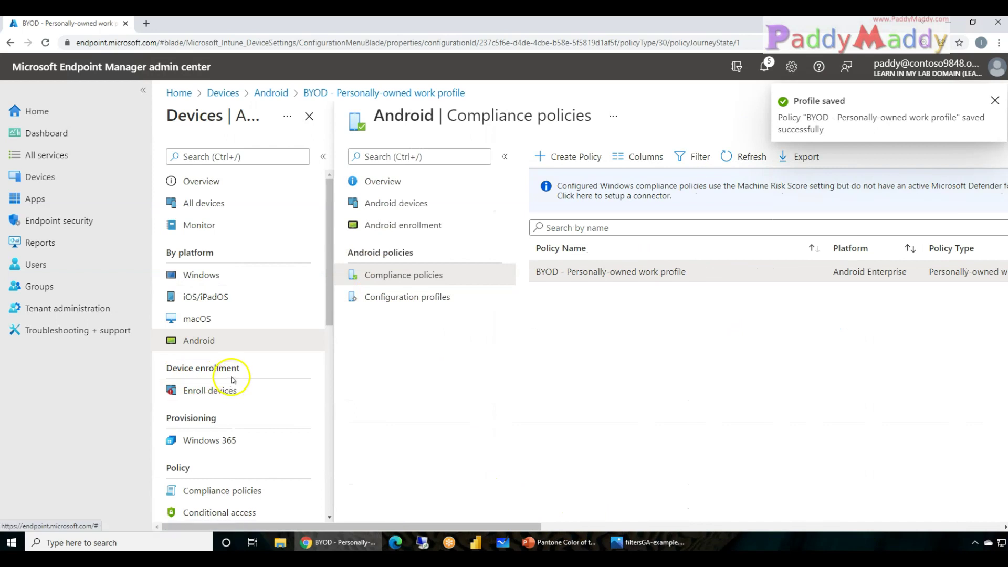
Step: Open the properties of the Windows | Compliance Policies - COD policy and look through its noncompliance actions and assignments
click(202, 275)
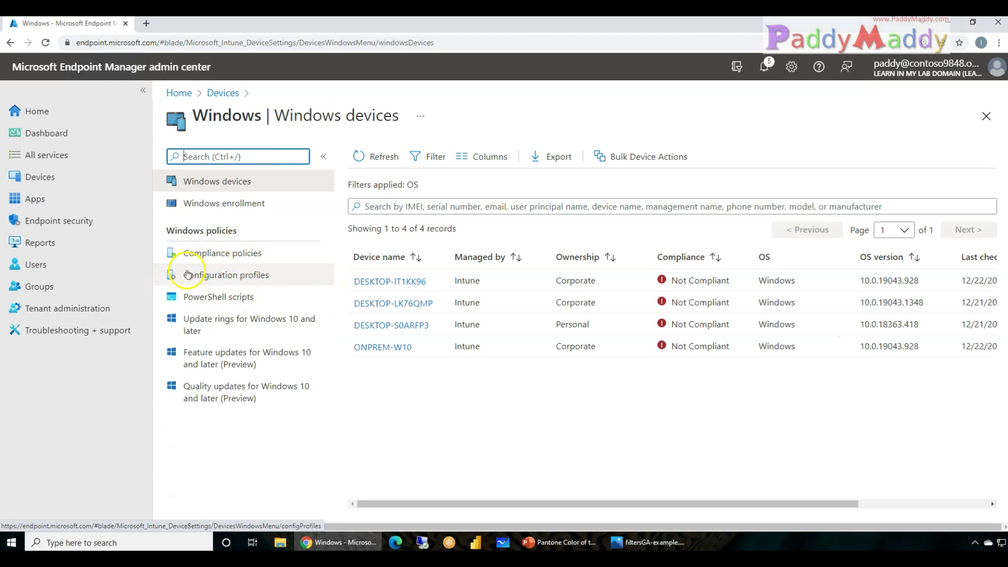
click(197, 253)
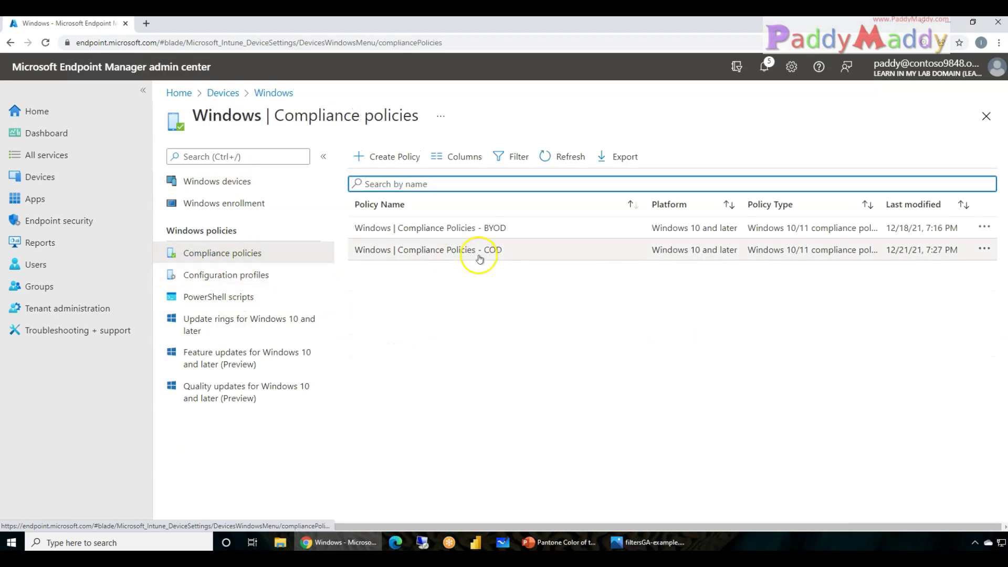
click(478, 256)
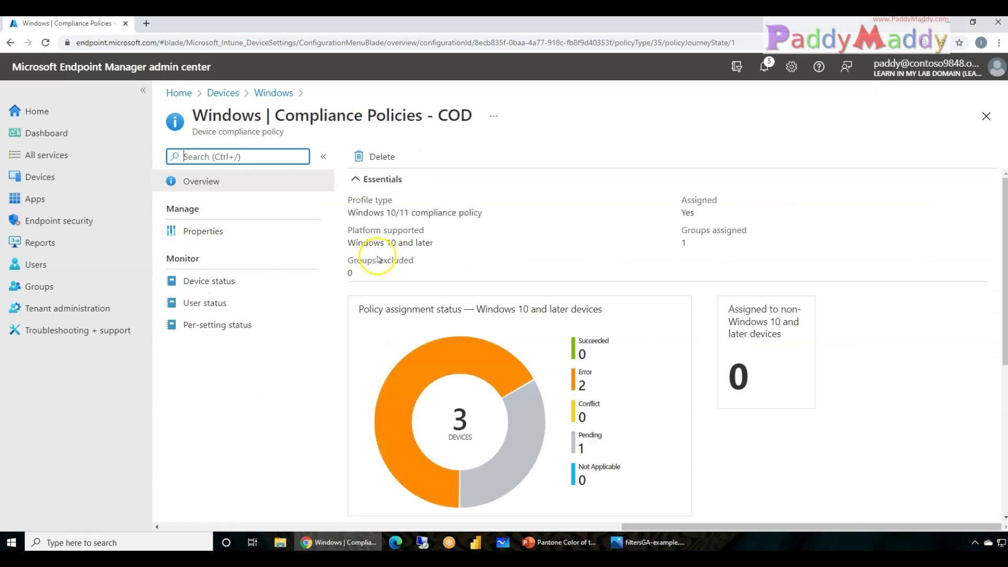
click(230, 230)
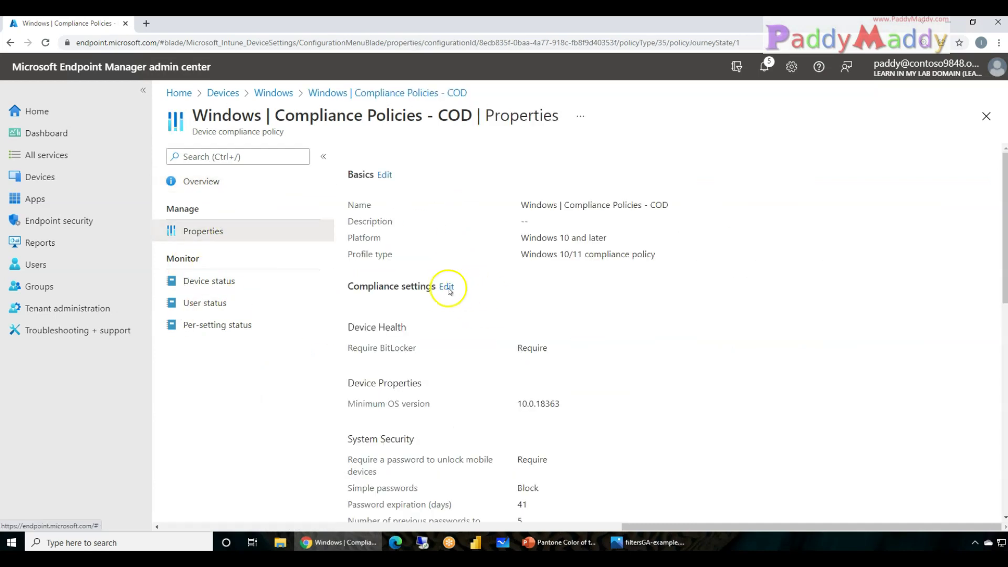
scroll(600, 367, down, 8)
click(475, 332)
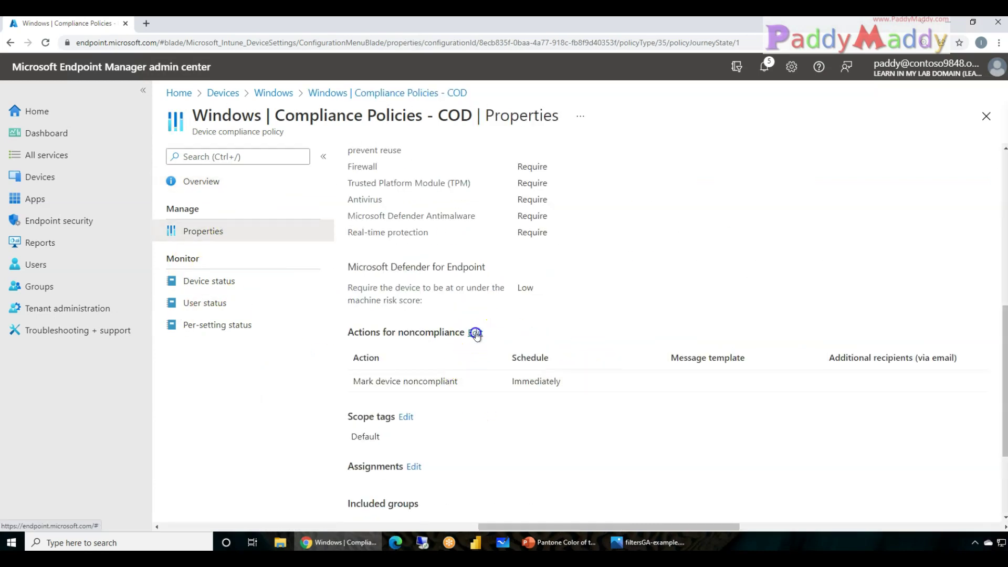
click(288, 498)
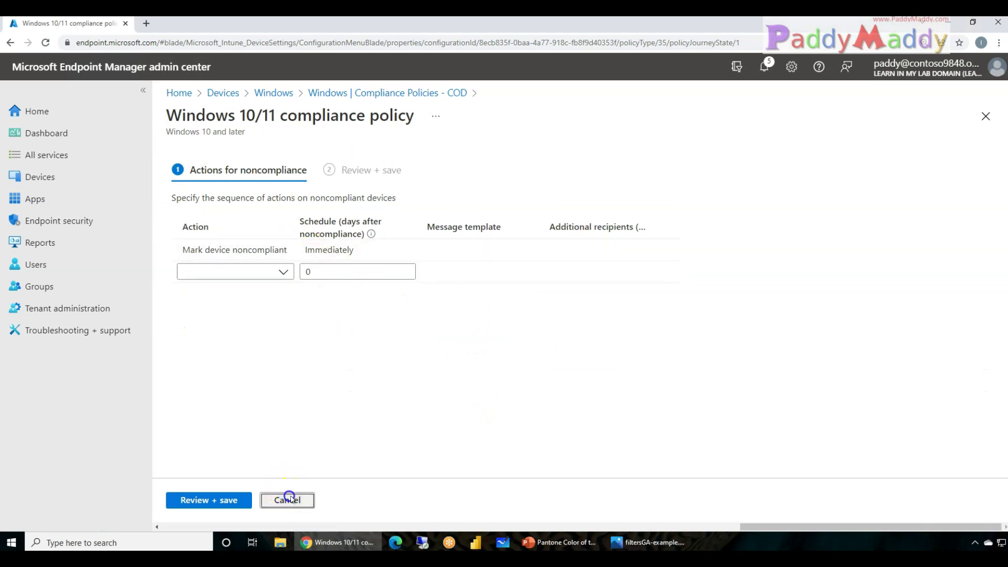
scroll(489, 461, down, 3)
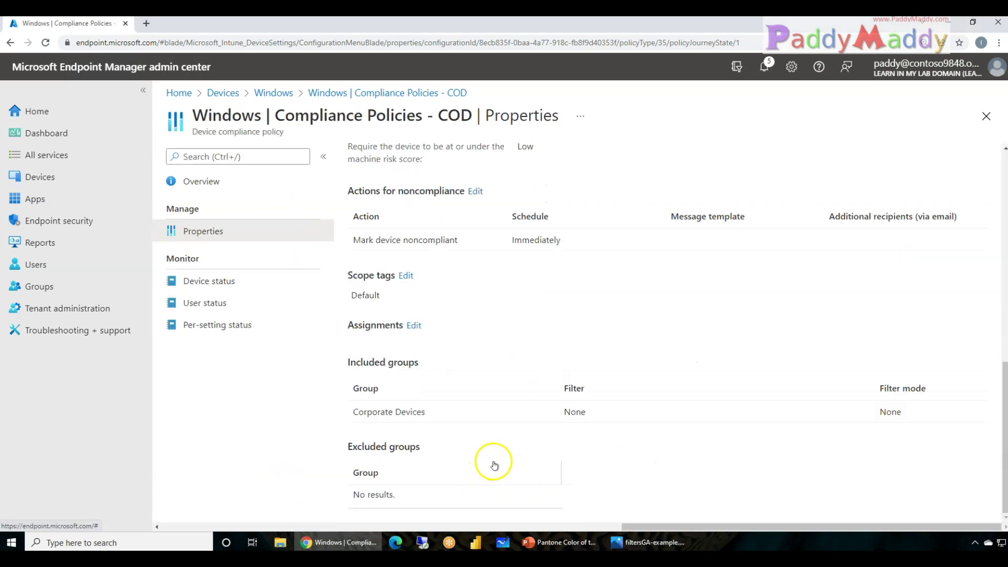
Step: Try to set the Corporate Devices group's filter behaviour to include filtered devices in the COD policy assignment
click(414, 326)
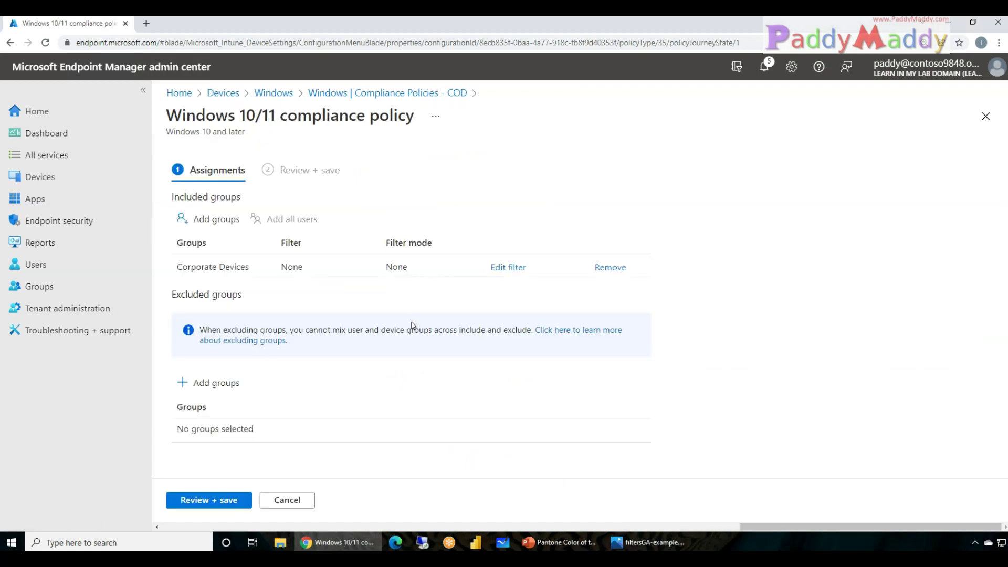
click(508, 266)
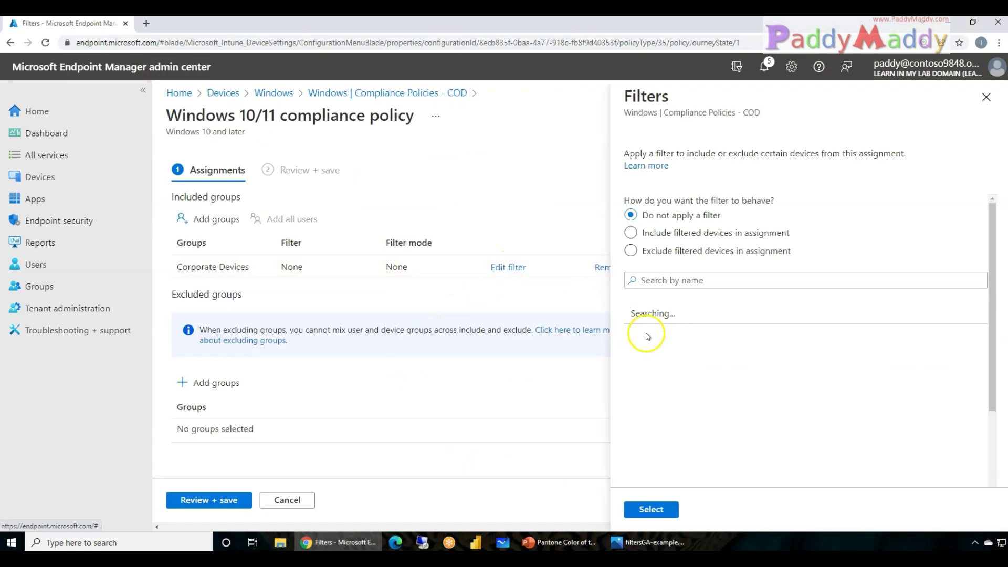
click(684, 233)
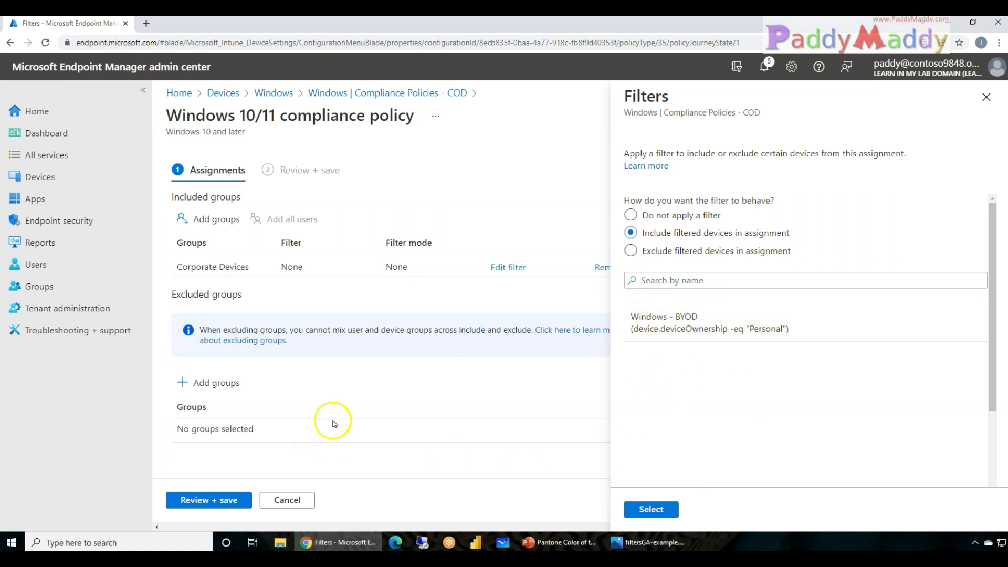
Step: Return to the Devices assignment filters list, discarding the unsaved edits to the COD policy assignment
click(347, 527)
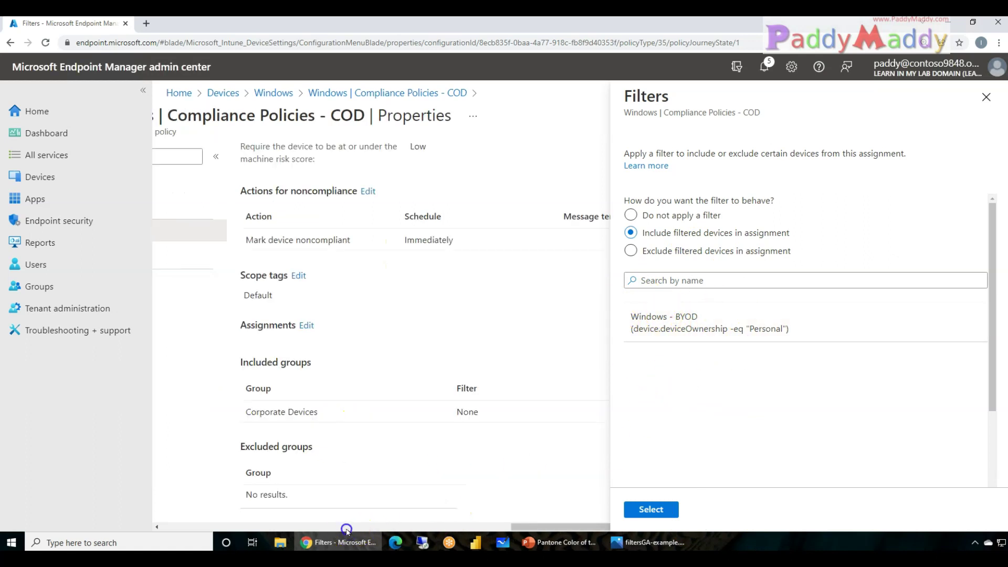
click(347, 527)
drag(302, 526, 176, 525)
scroll(247, 472, down, 8)
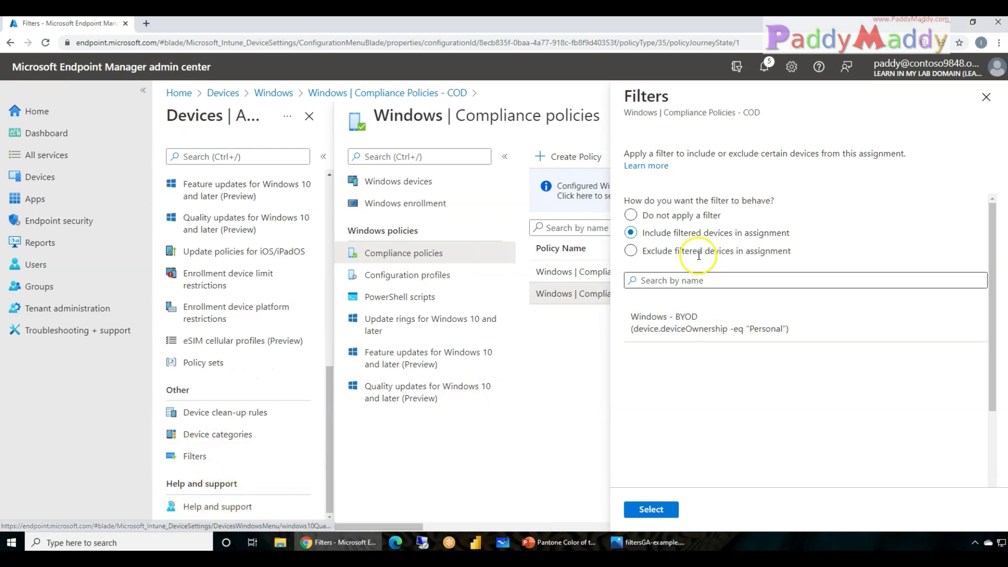
click(227, 465)
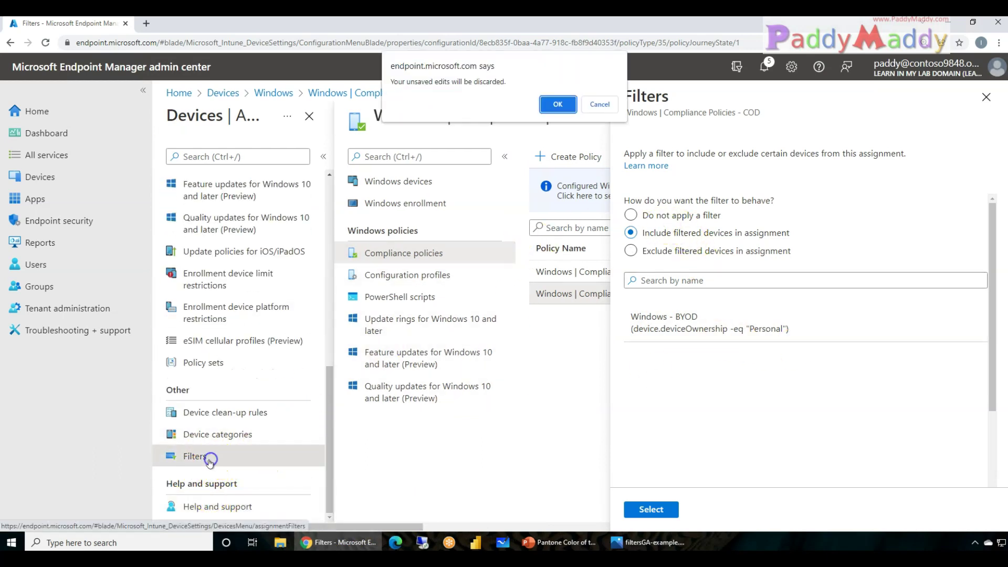
click(552, 101)
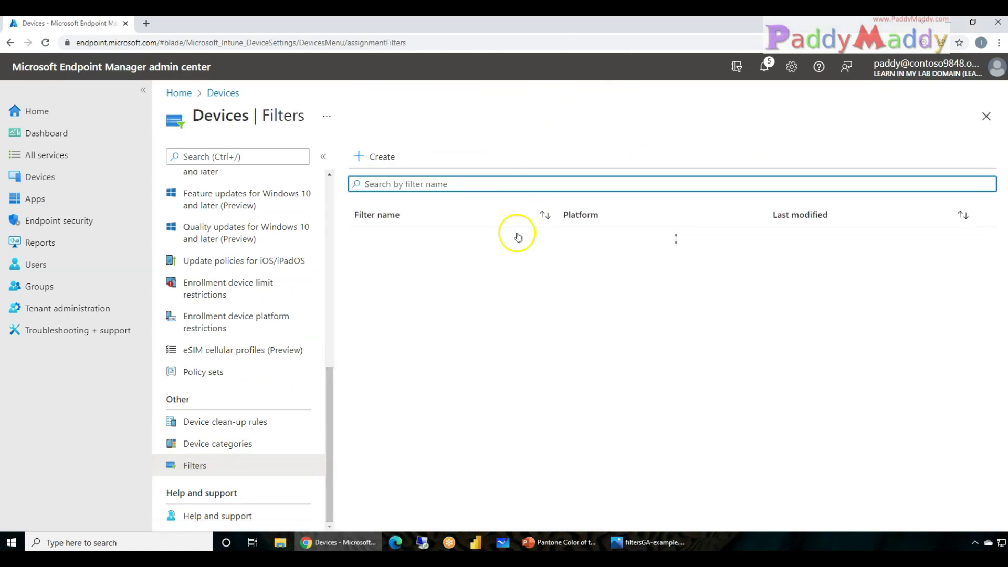
Step: Start a new filter to examine the available platform options, and go back to the filters list without choosing one
click(392, 158)
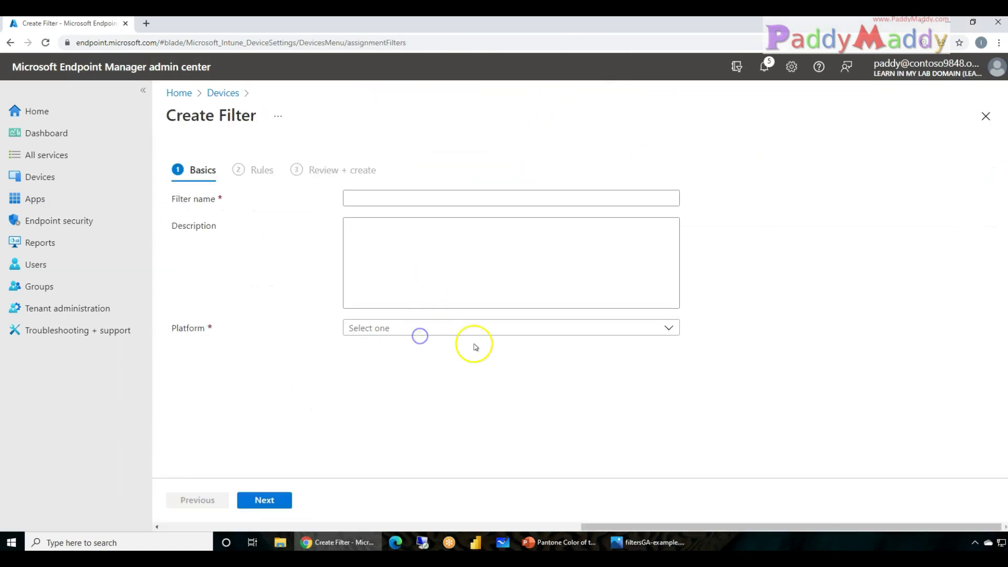
click(420, 332)
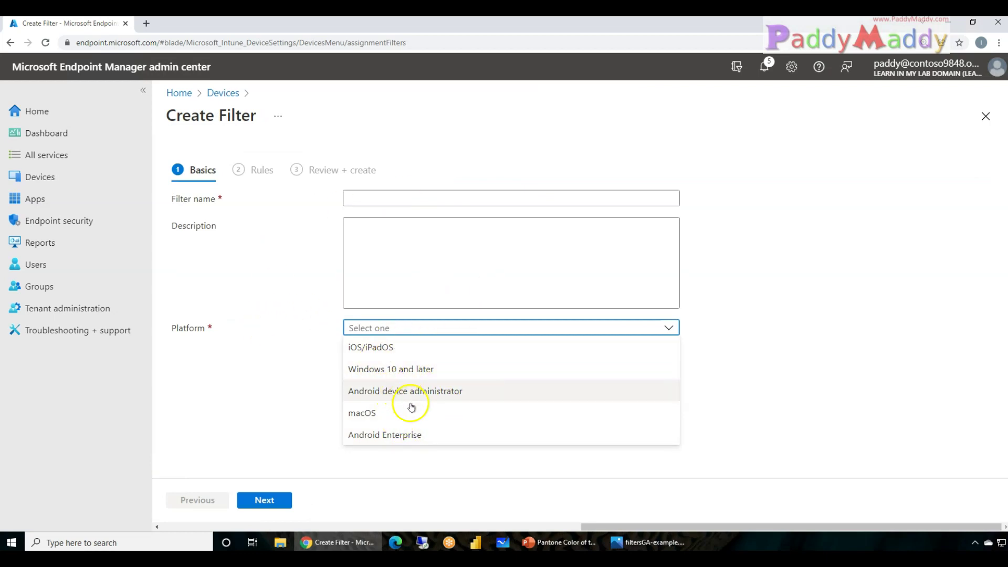
click(682, 438)
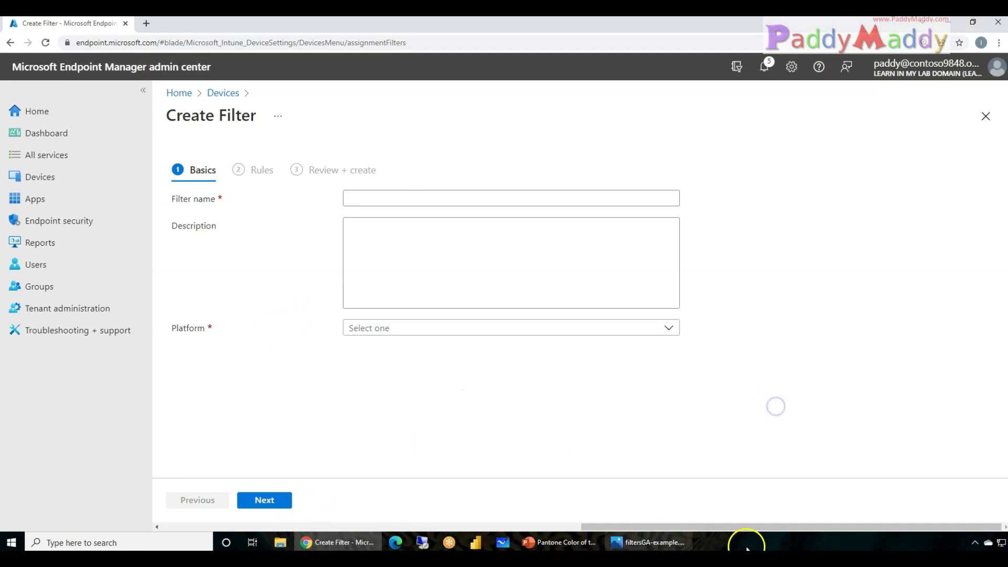
drag(704, 526, 139, 527)
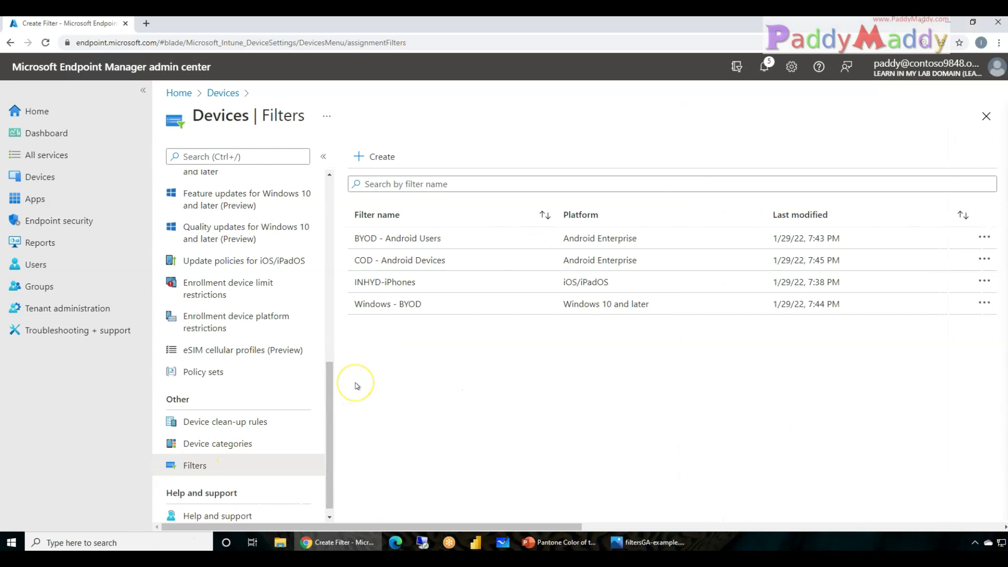
drag(329, 431, 331, 290)
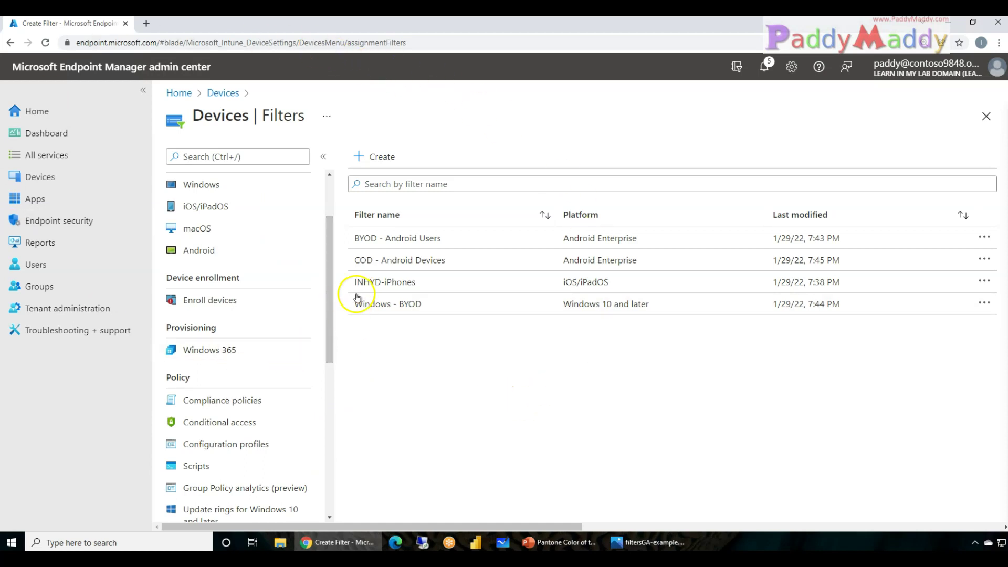
drag(329, 297, 344, 205)
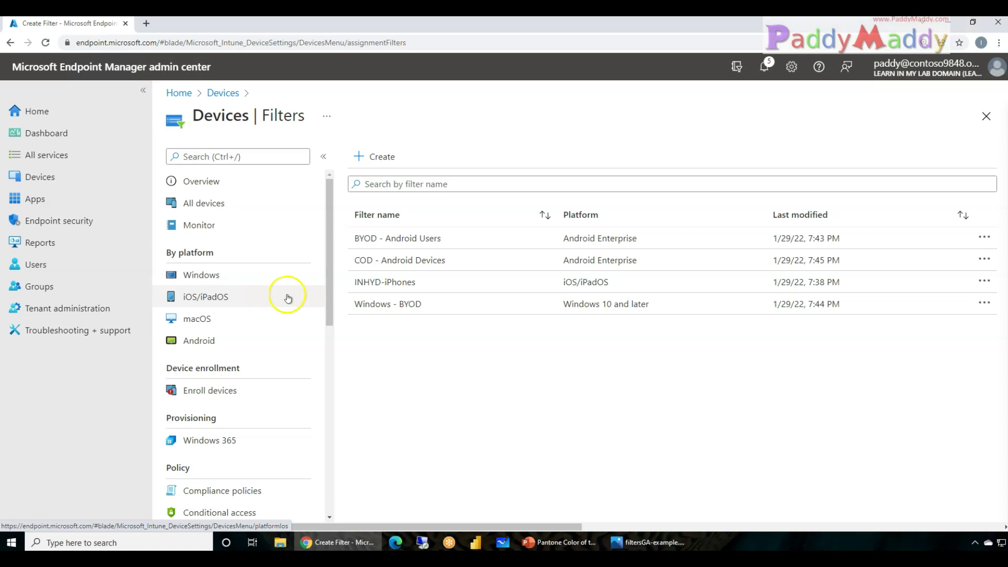
drag(329, 312, 321, 498)
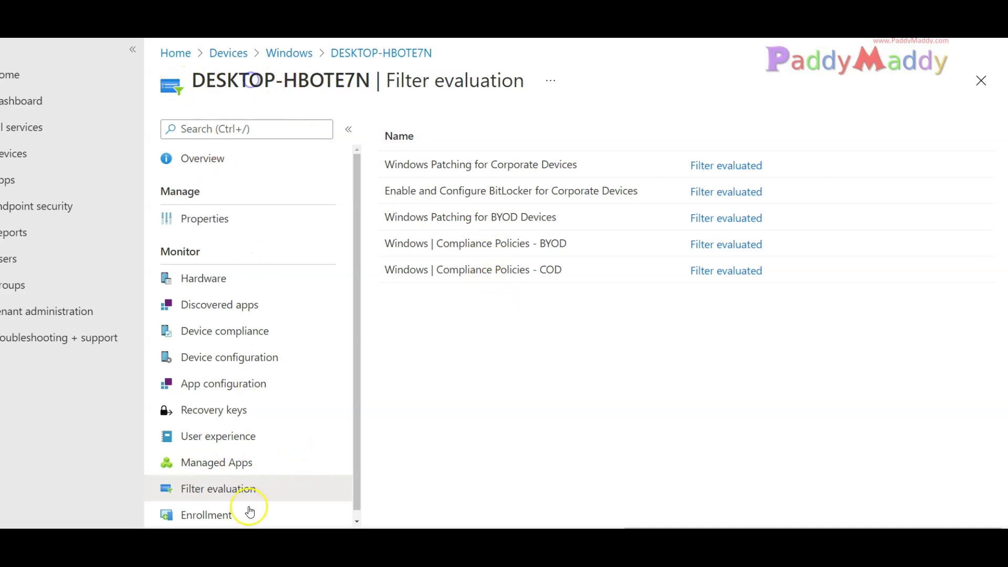
Step: Examine the filter evaluation list of device DESKTOP-HBOTE7N, covering its BitLocker, BYOD patching and BYOD compliance policies
click(221, 489)
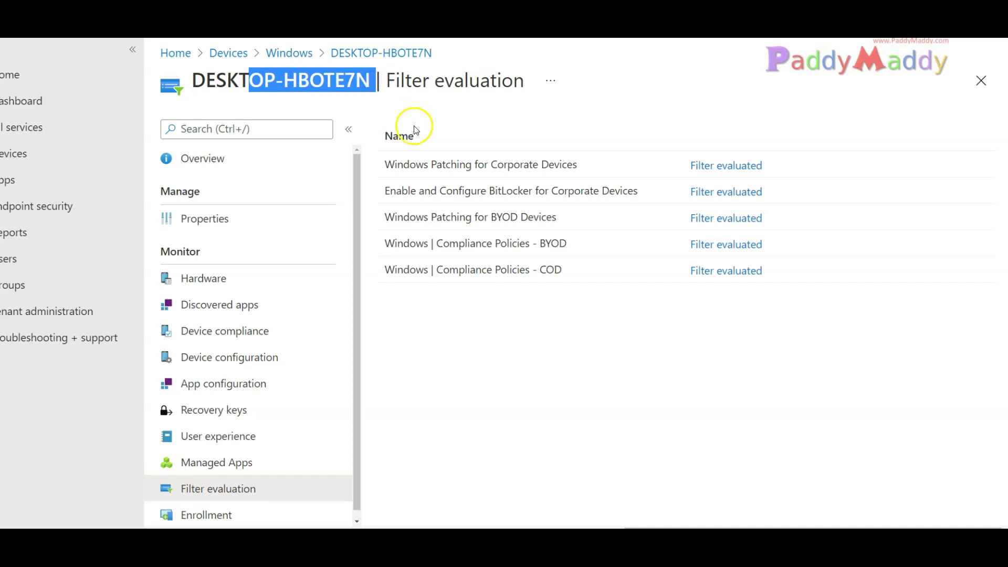
drag(391, 191, 477, 191)
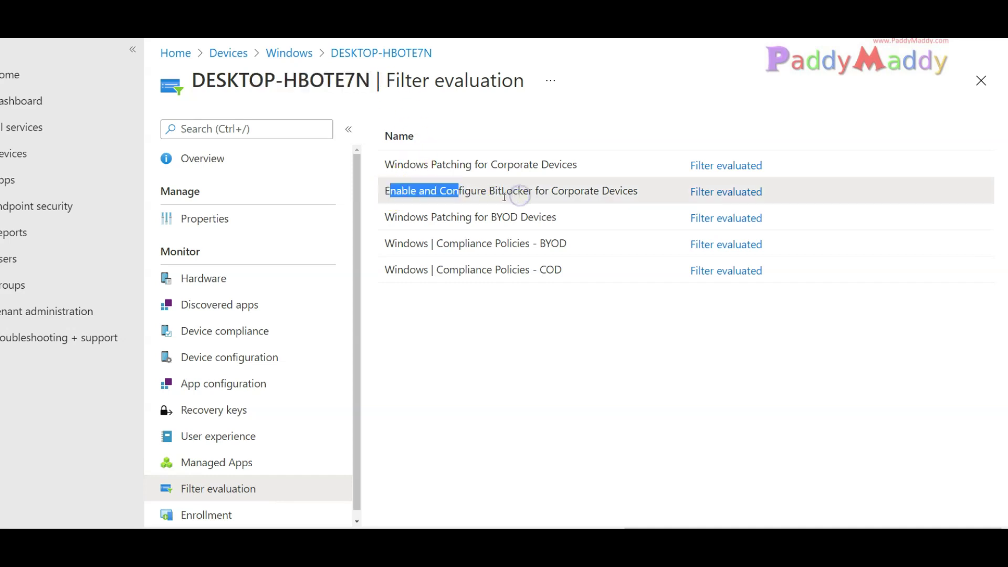
drag(459, 202, 225, 322)
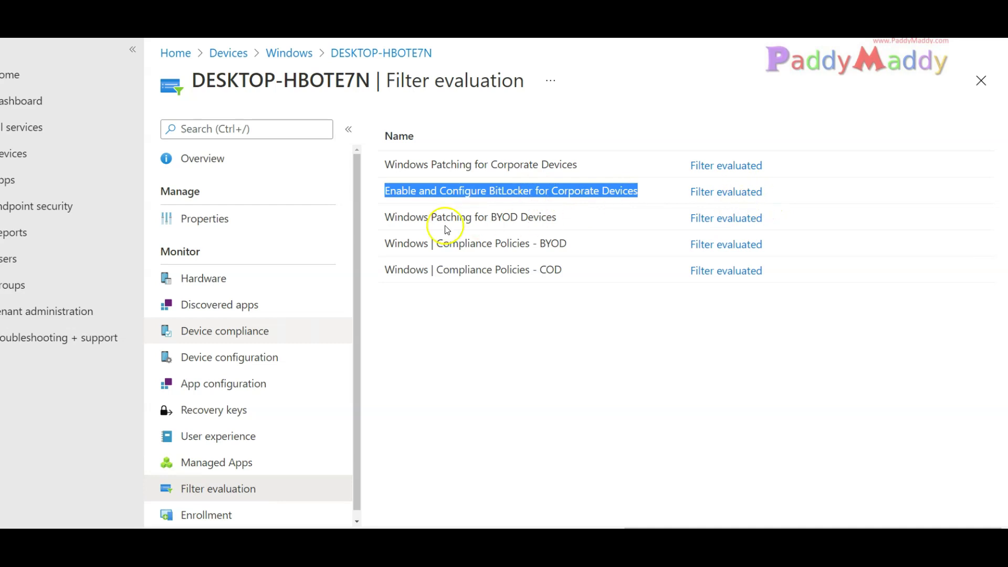
drag(519, 217, 416, 216)
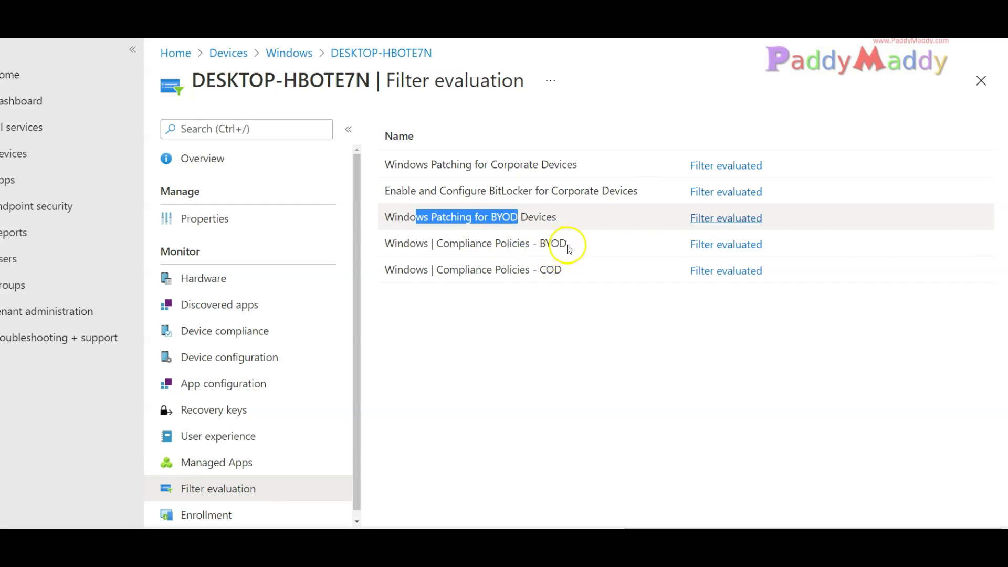
drag(517, 243, 450, 243)
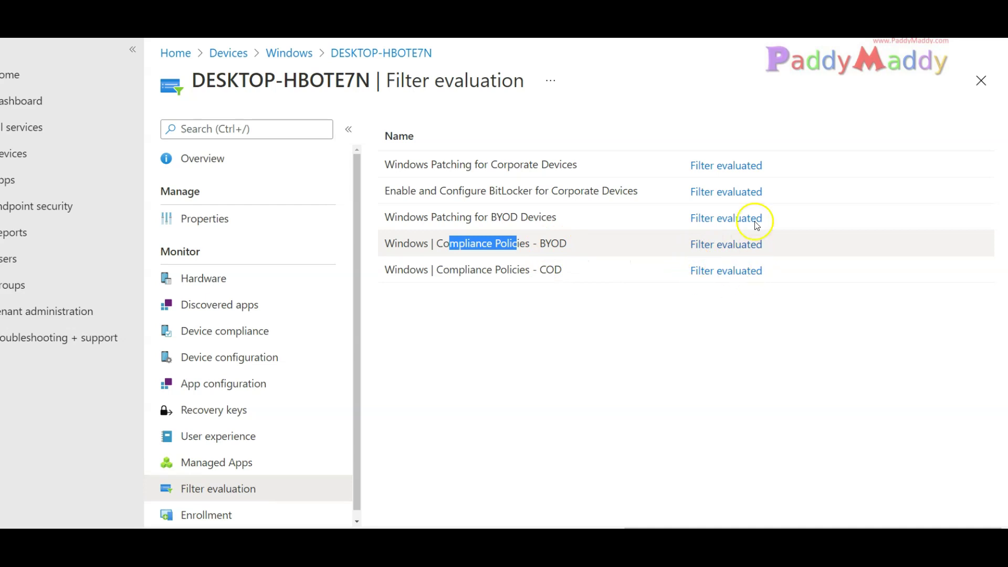
Step: Inspect the evaluation details and ownership rule for Windows Patching for BYOD Devices, and compare the policy with the COD compliance entry
click(608, 172)
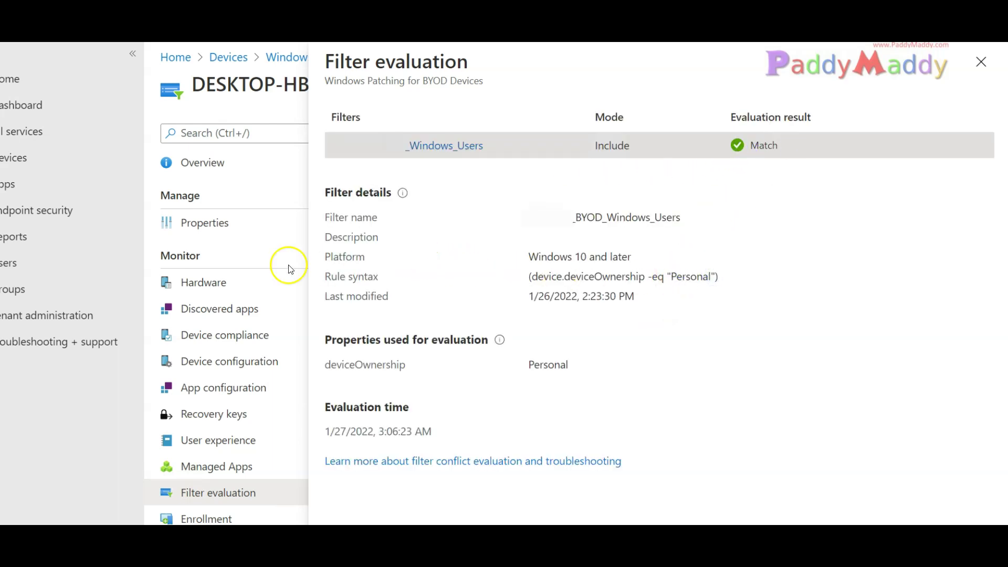
double_click(691, 277)
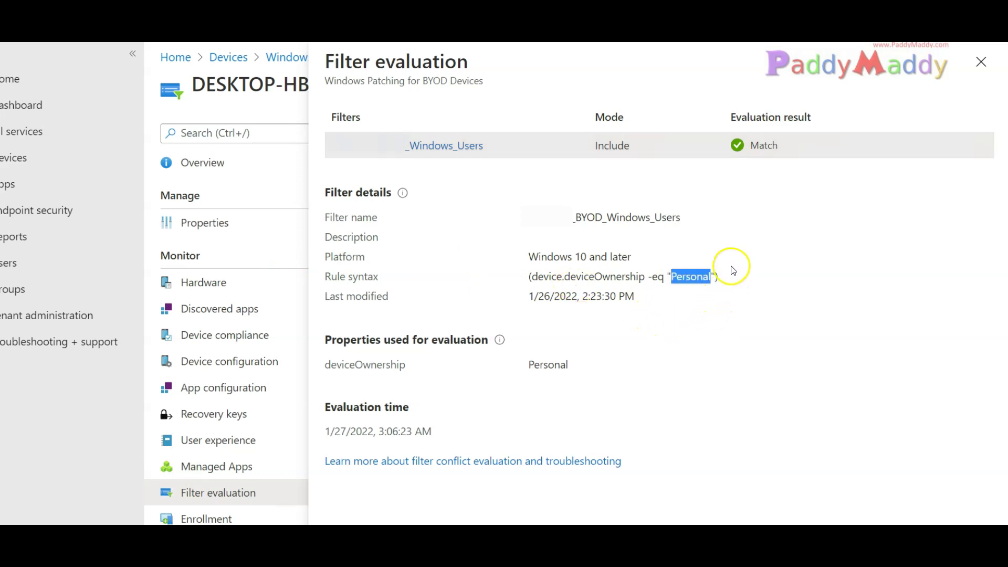
click(978, 66)
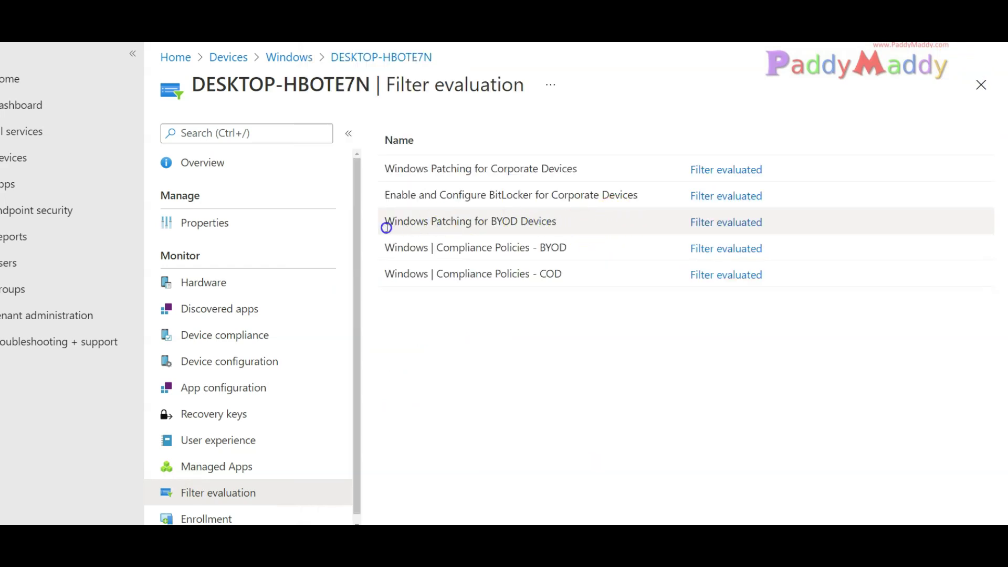
triple_click(430, 233)
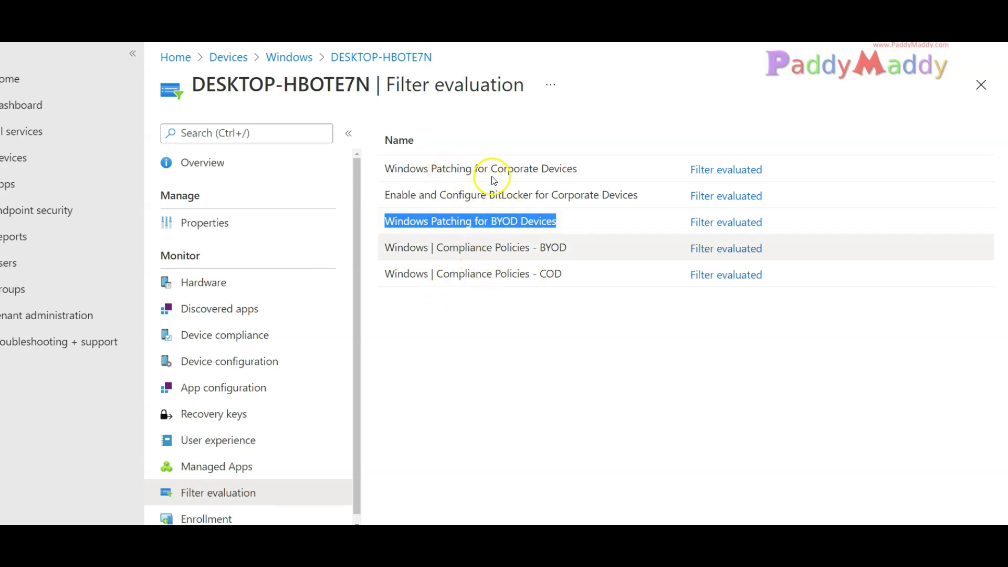
drag(443, 274, 539, 279)
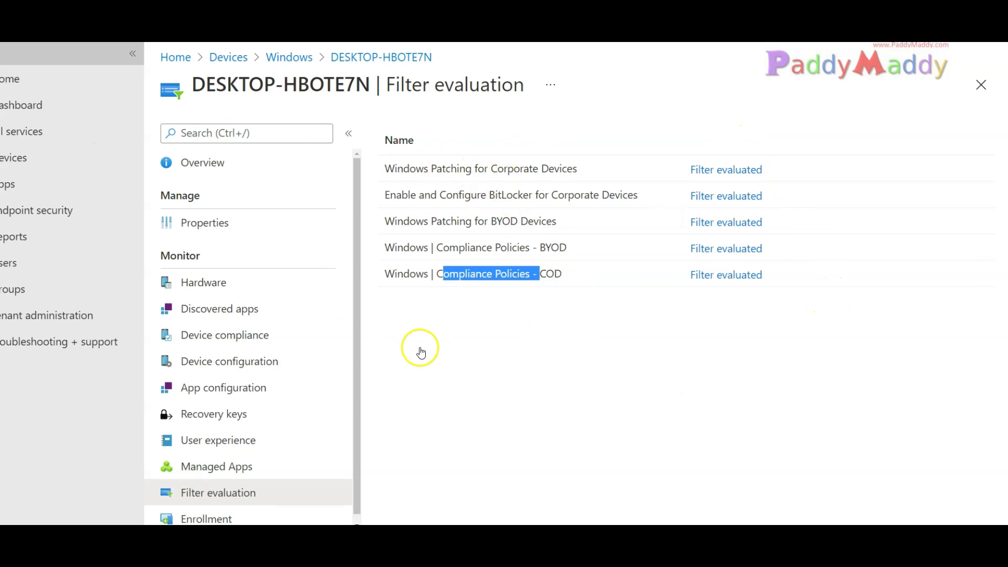
Step: Examine the Microsoft documentation's matrix of include and exclude filter modes for overlapping group assignments
click(274, 372)
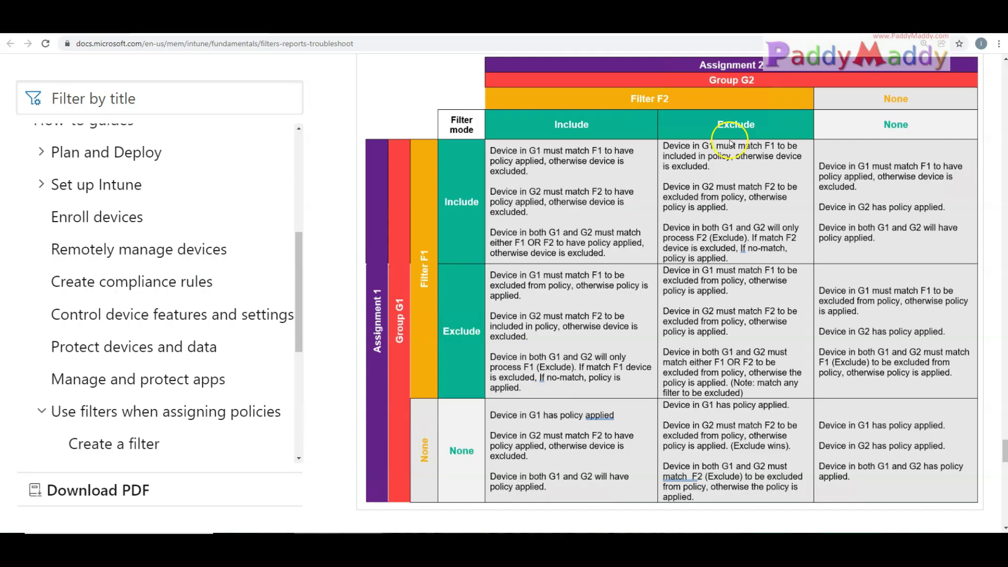
click(730, 141)
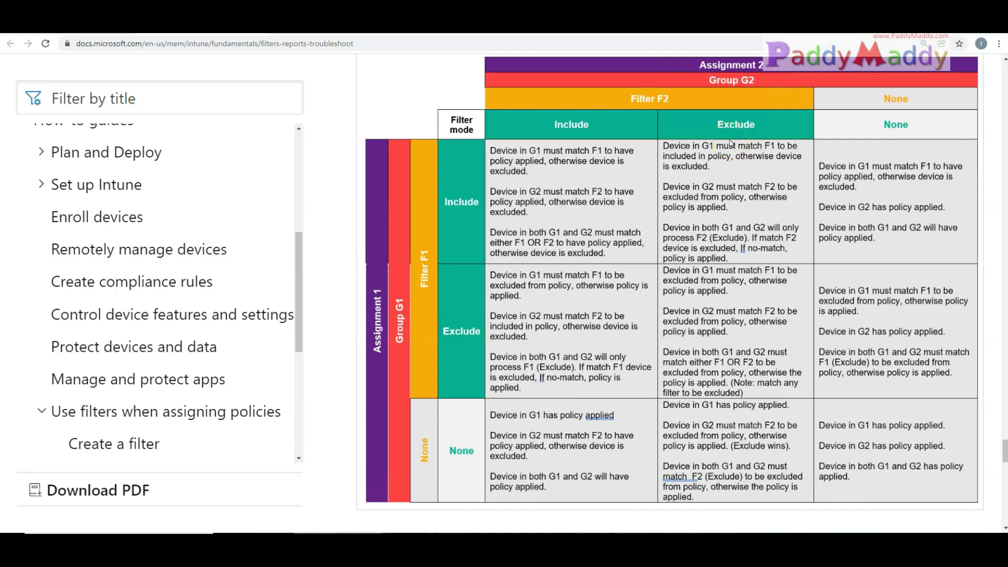